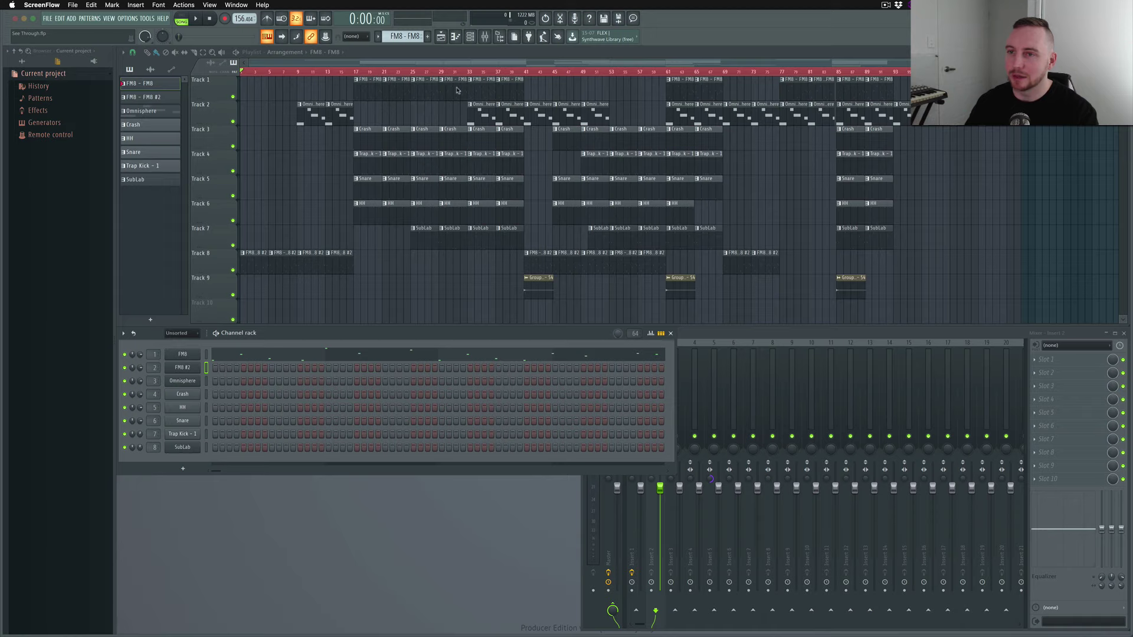
- Switch to FL Studio and view the FM8 #2 and FM8 instrument windows, closing each one
left_click(683, 33)
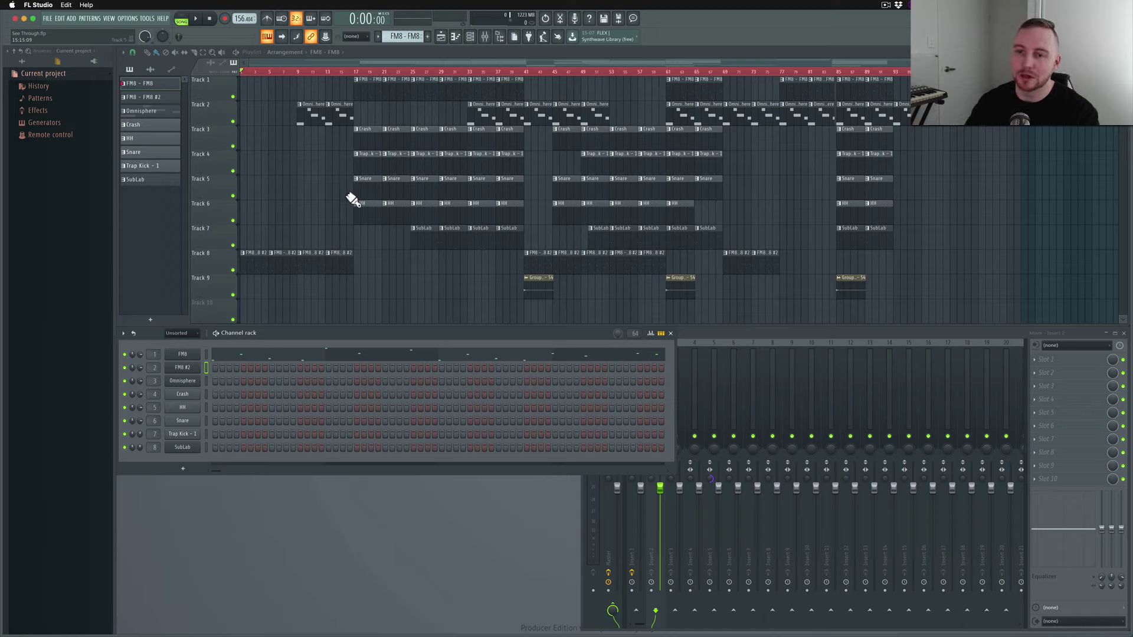
left_click(218, 264)
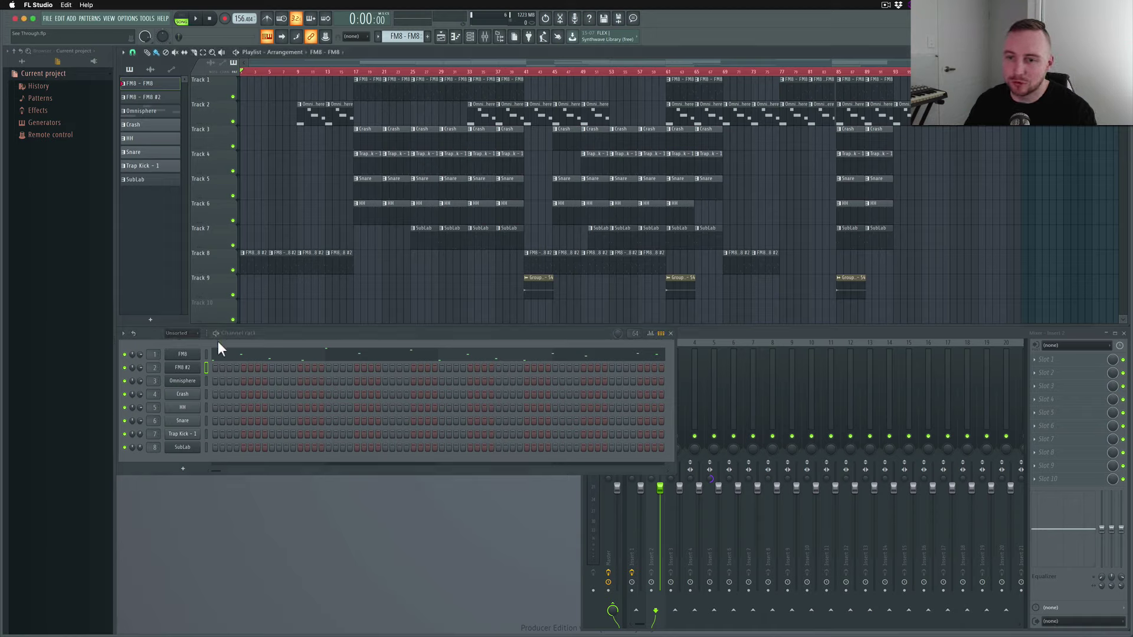
left_click(182, 367)
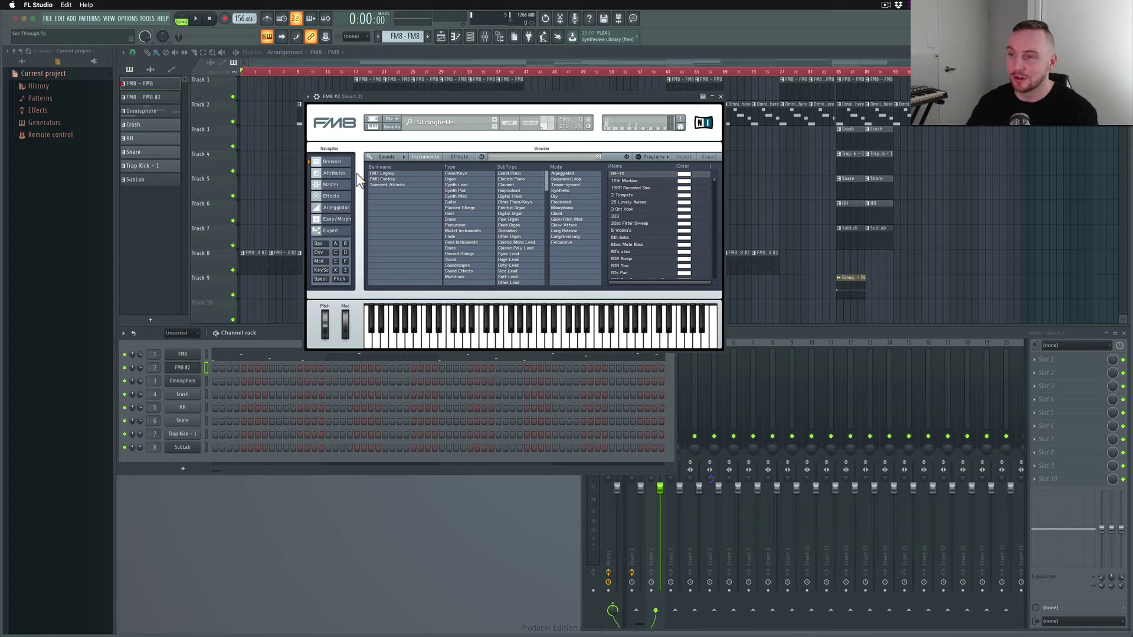
left_click(720, 97)
left_click(184, 353)
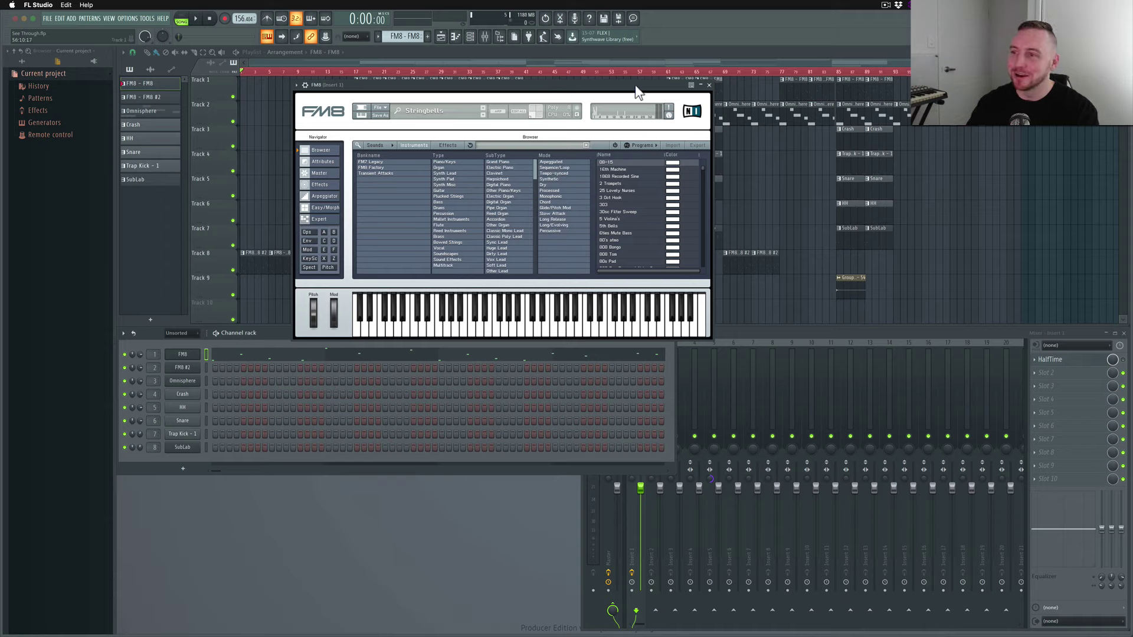
left_click(709, 85)
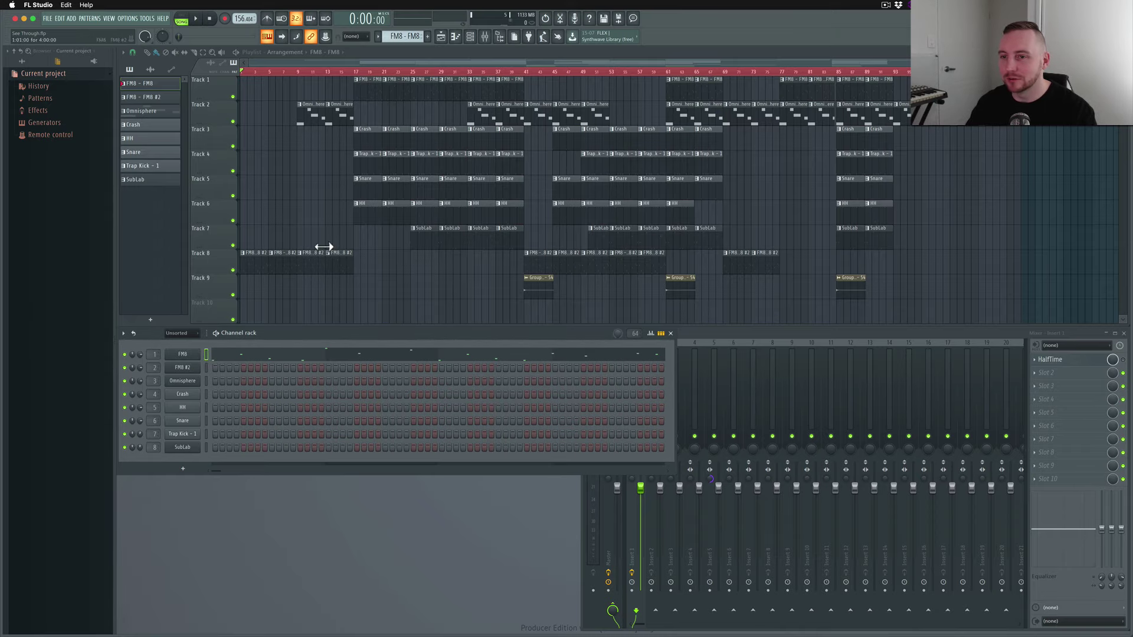
- Look through the playlist tracks and inspect the HH pattern's steps and its sampler settings, closing the sampler window
scroll(718, 179, "down", 5)
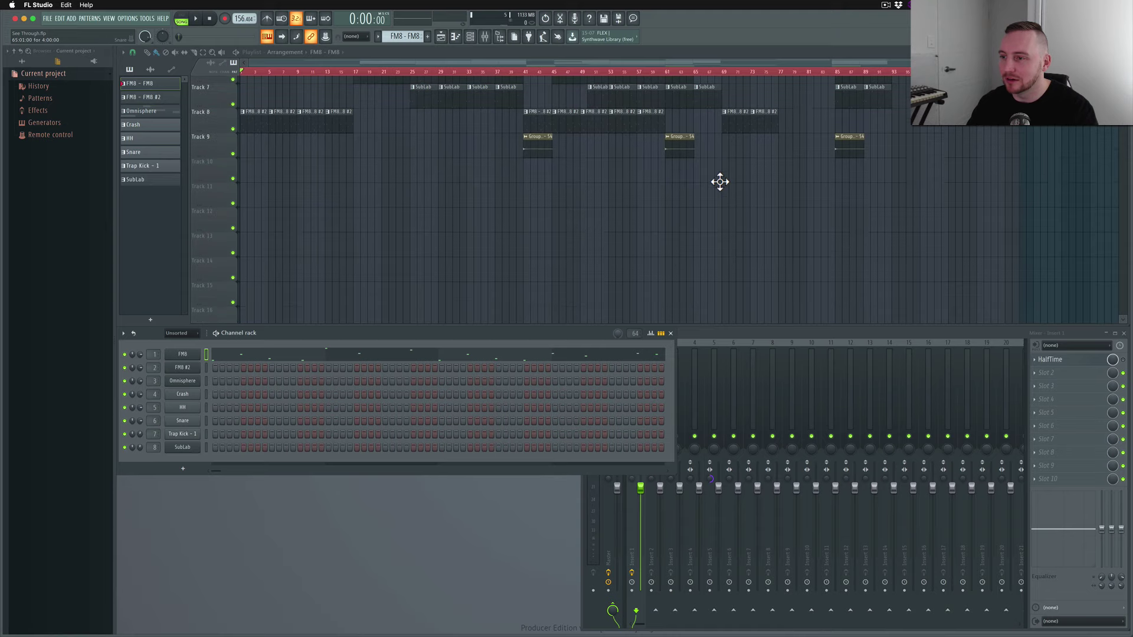
scroll(718, 179, "up", 5)
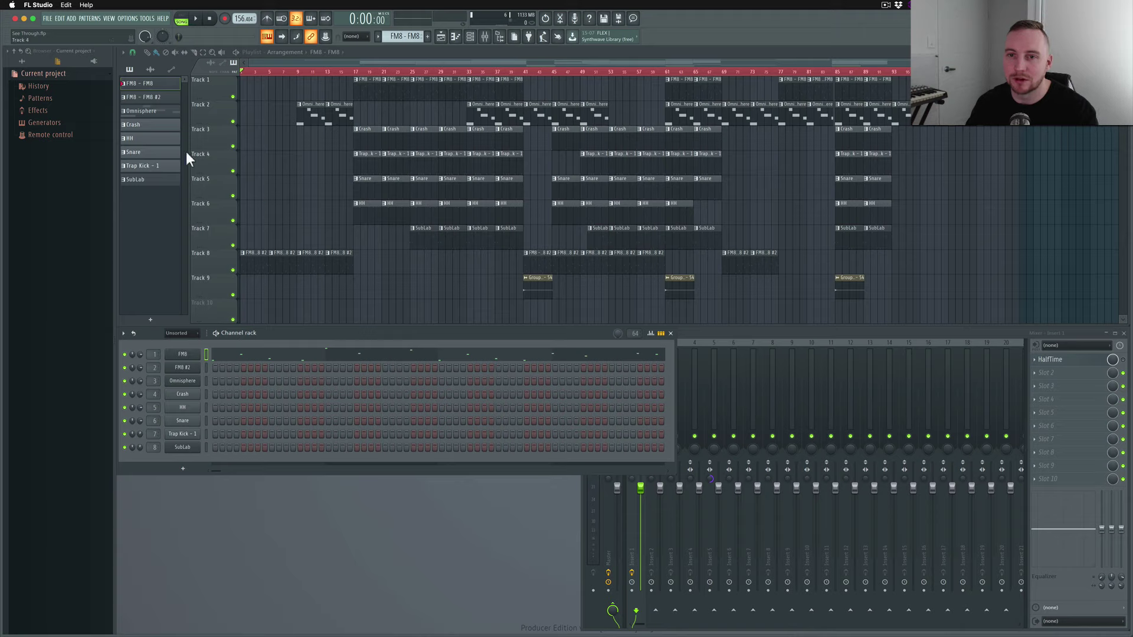
left_click(143, 136)
left_click(182, 407)
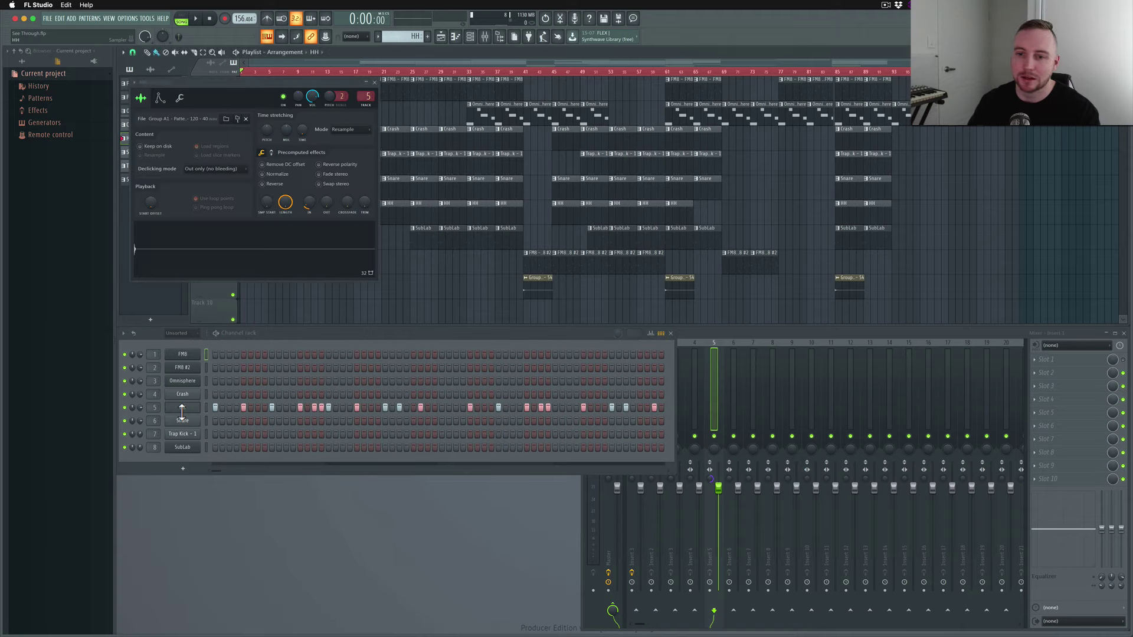
left_click(374, 83)
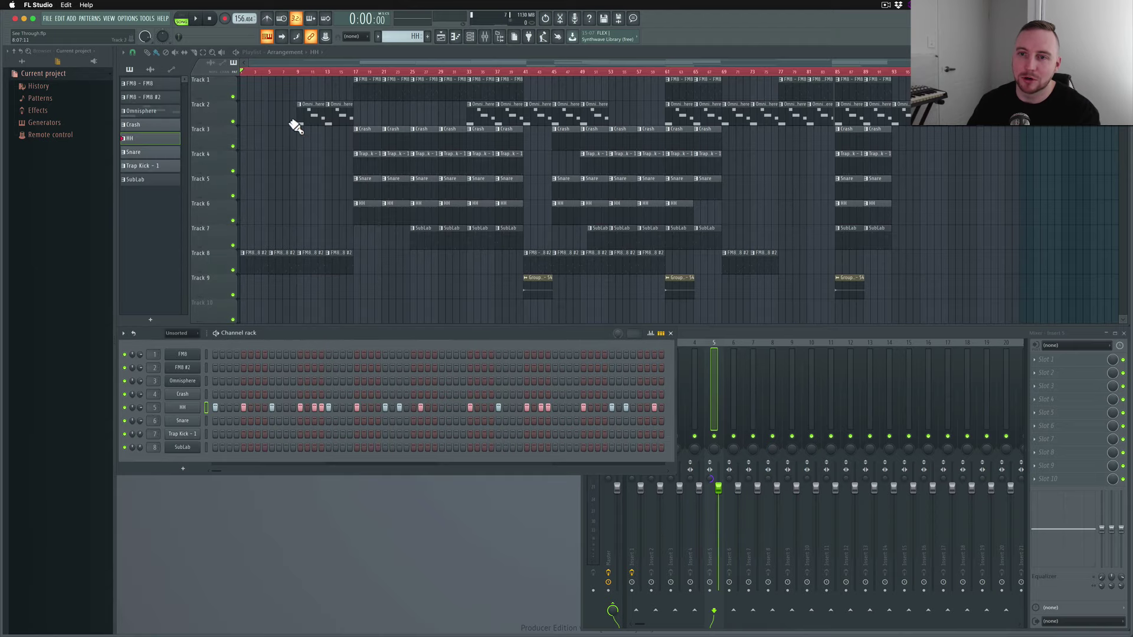
- Examine the Trap Kick - 1 pattern's notes in the piano roll and return to the playlist and channel rack
left_click(140, 165)
key("F7")
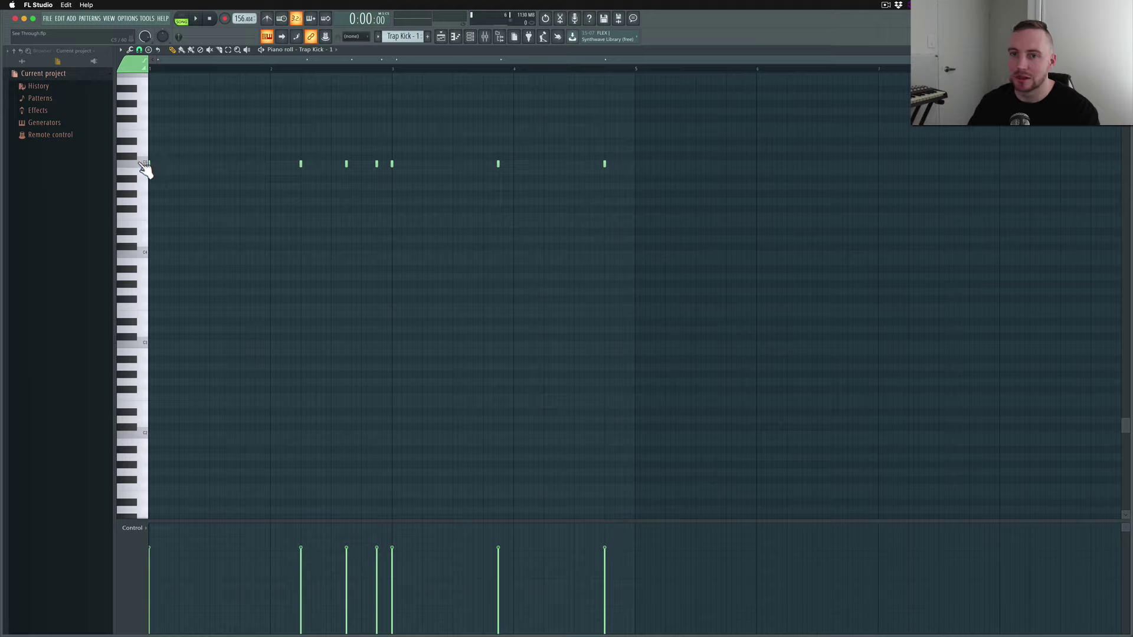
left_click_drag(144, 172, 142, 252)
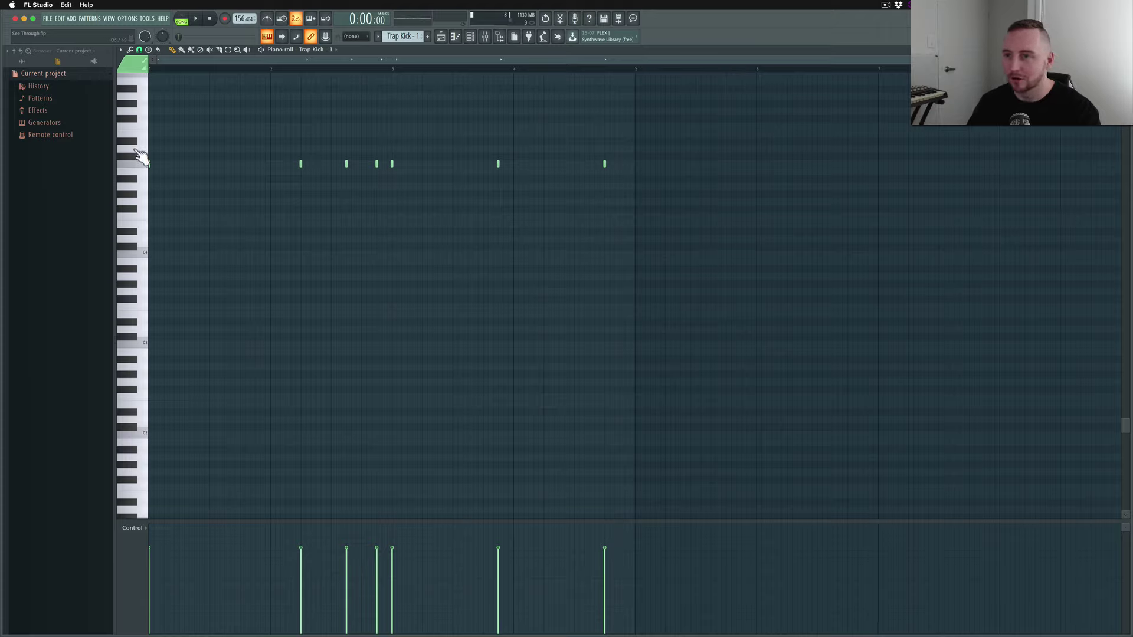
left_click(470, 36)
left_click(456, 37)
left_click(457, 37)
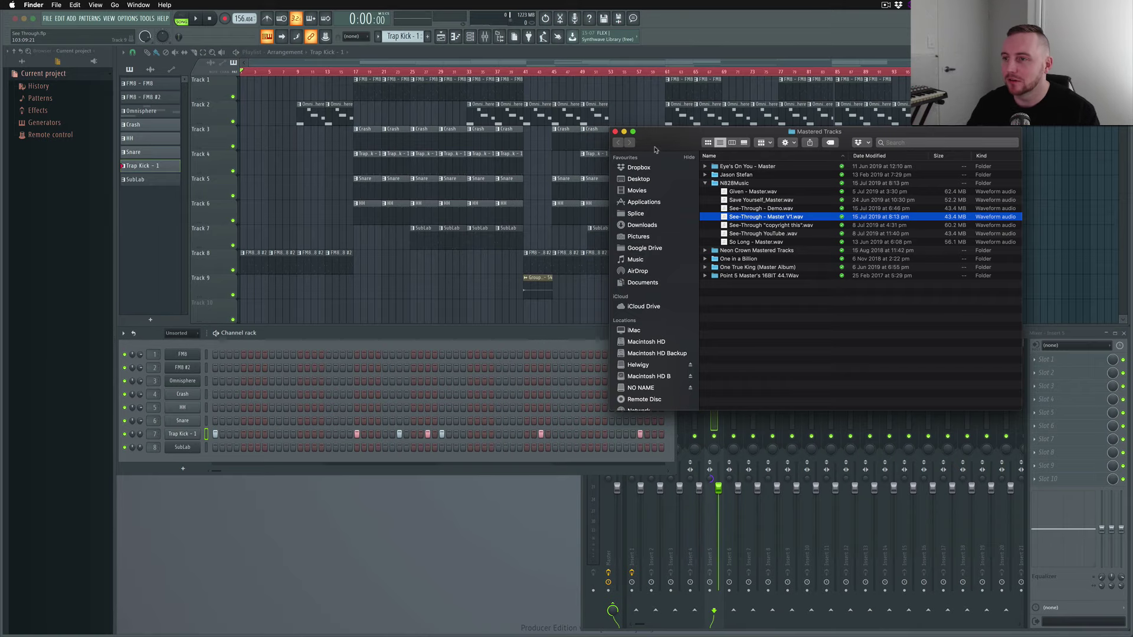
- Close the Mastered Tracks Finder window and open the FM8 #2 pattern from Track 8 in the piano roll
left_click(615, 131)
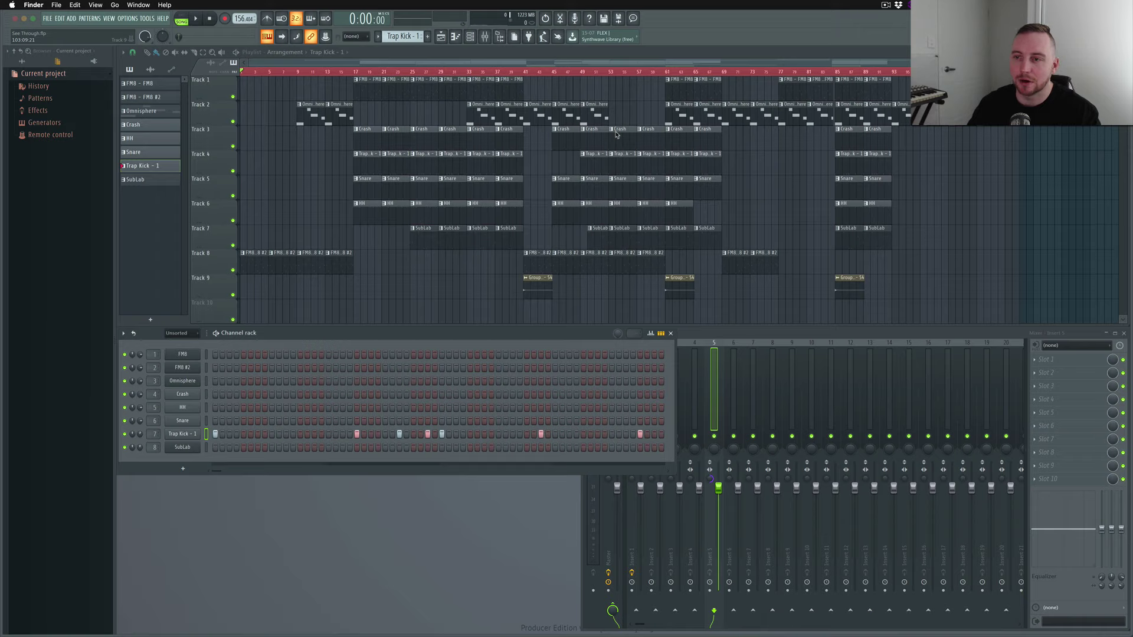
left_click(210, 269)
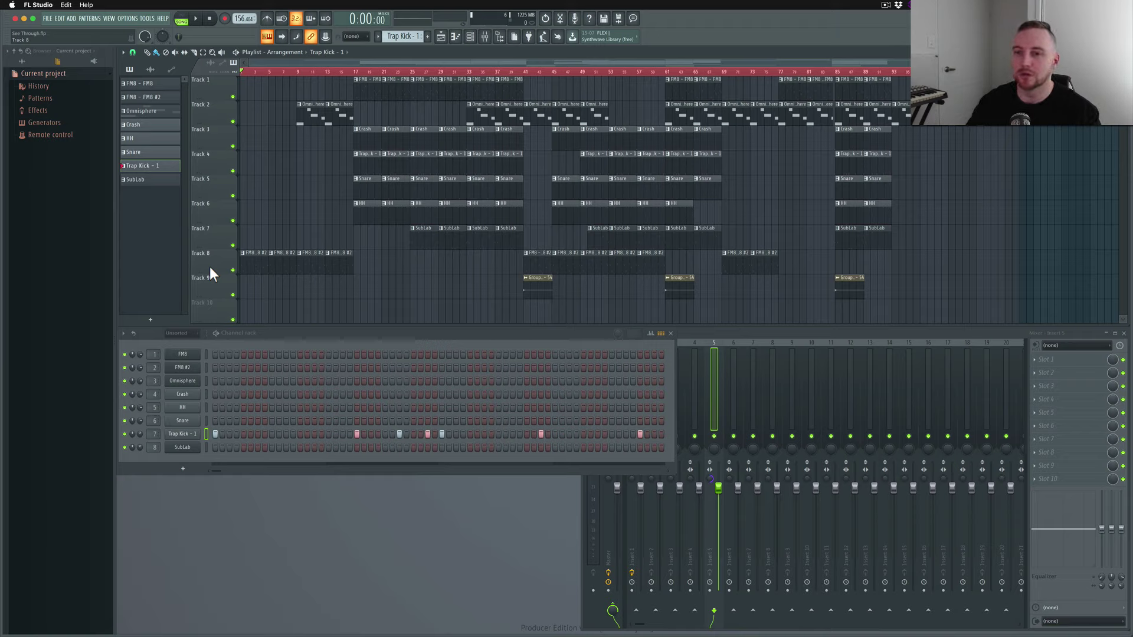
left_click(253, 270)
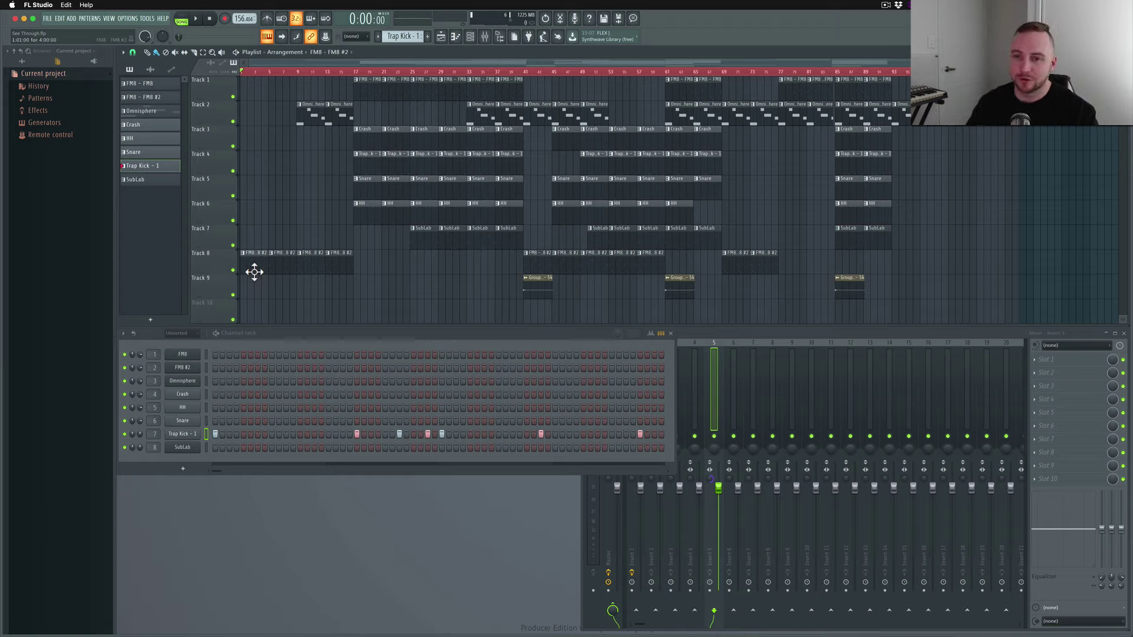
double_click(253, 273)
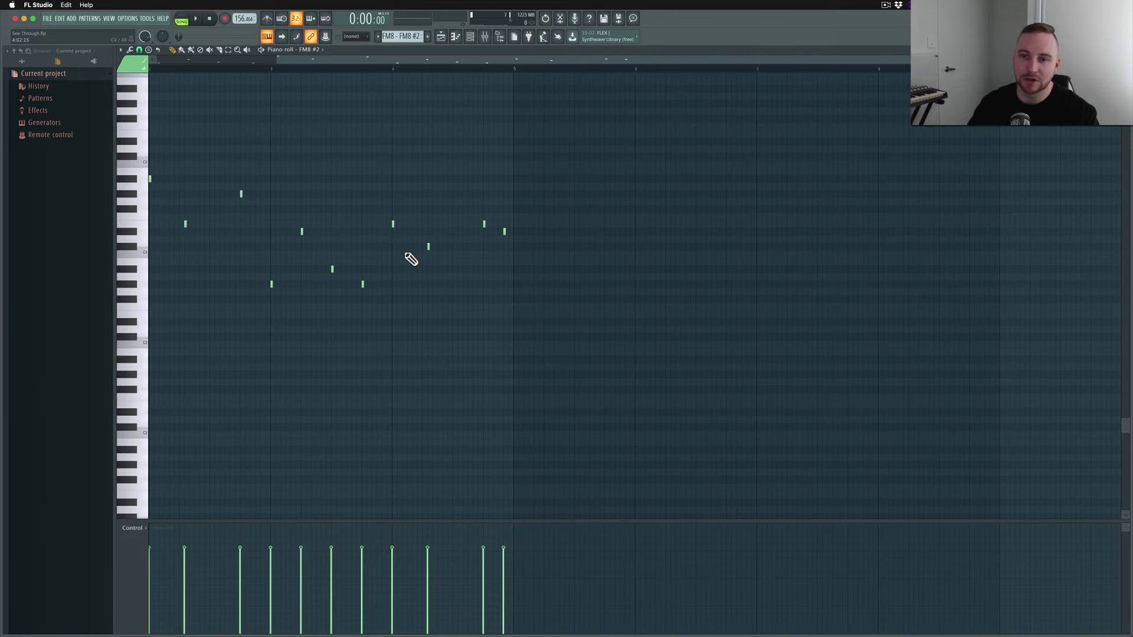
- Audition several pitches of the FM8 #2 melody on the piano roll's keyboard and return to the playlist
left_click(145, 175)
left_click(145, 219)
left_click(144, 292)
left_click(144, 219)
left_click(145, 175)
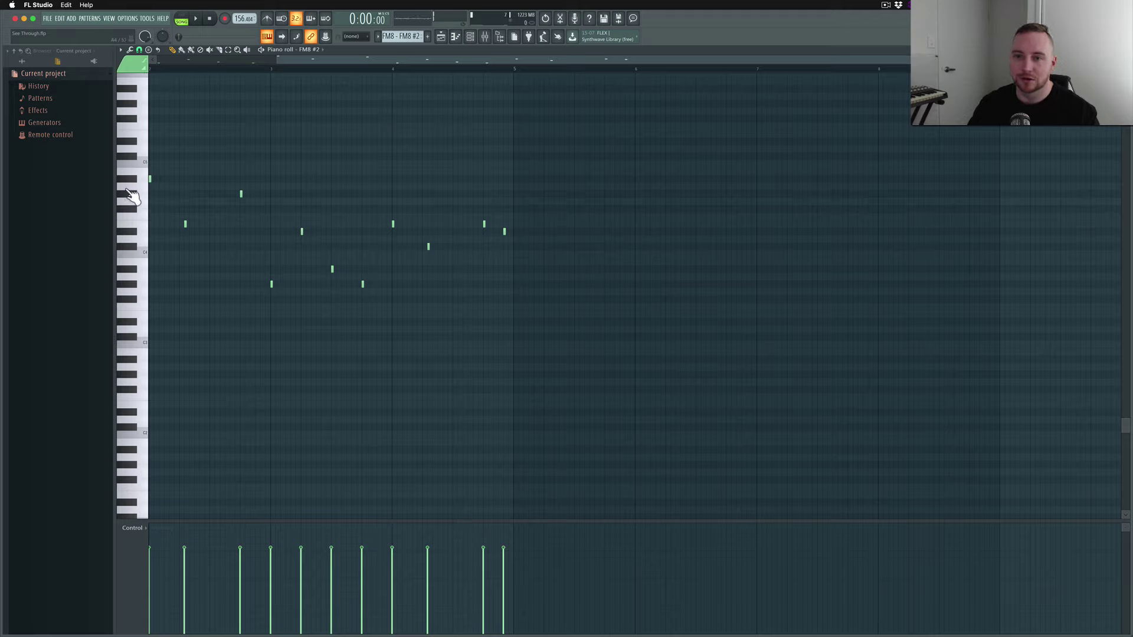
left_click(468, 37)
left_click(466, 38)
left_click(457, 38)
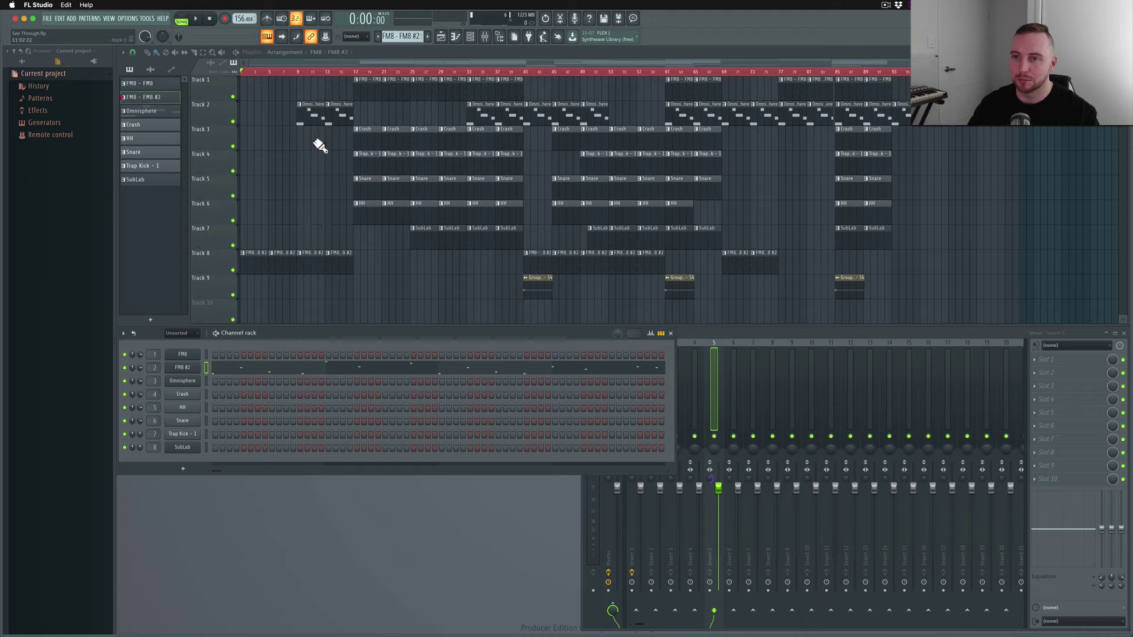
- Play the arrangement from bar 17, where the drums enter, and stop playback
left_click(354, 72)
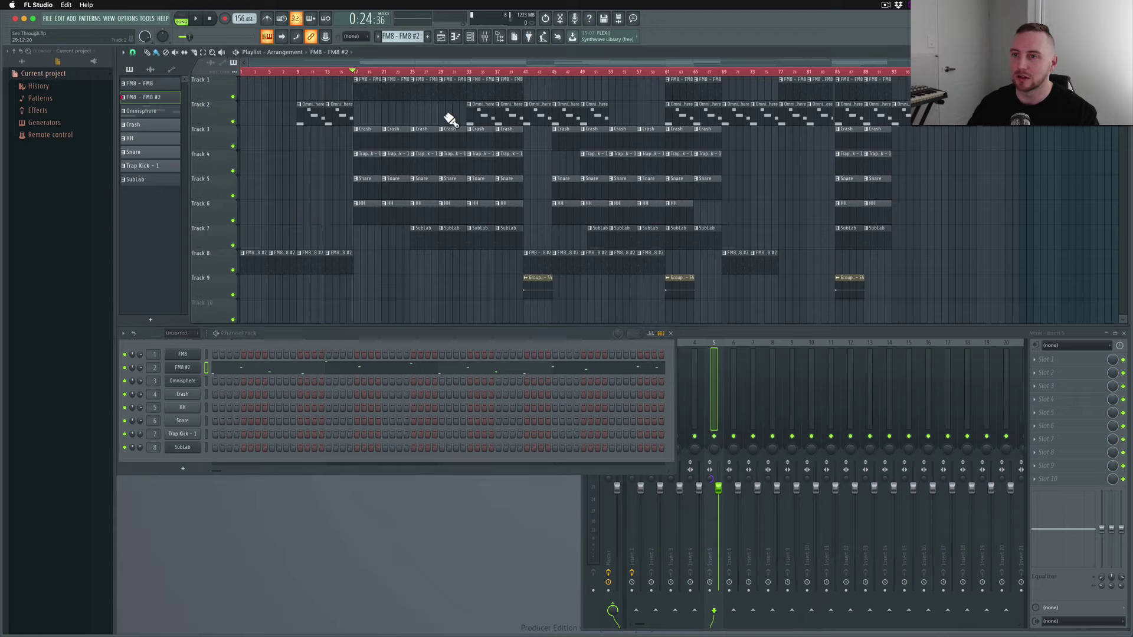
key("space")
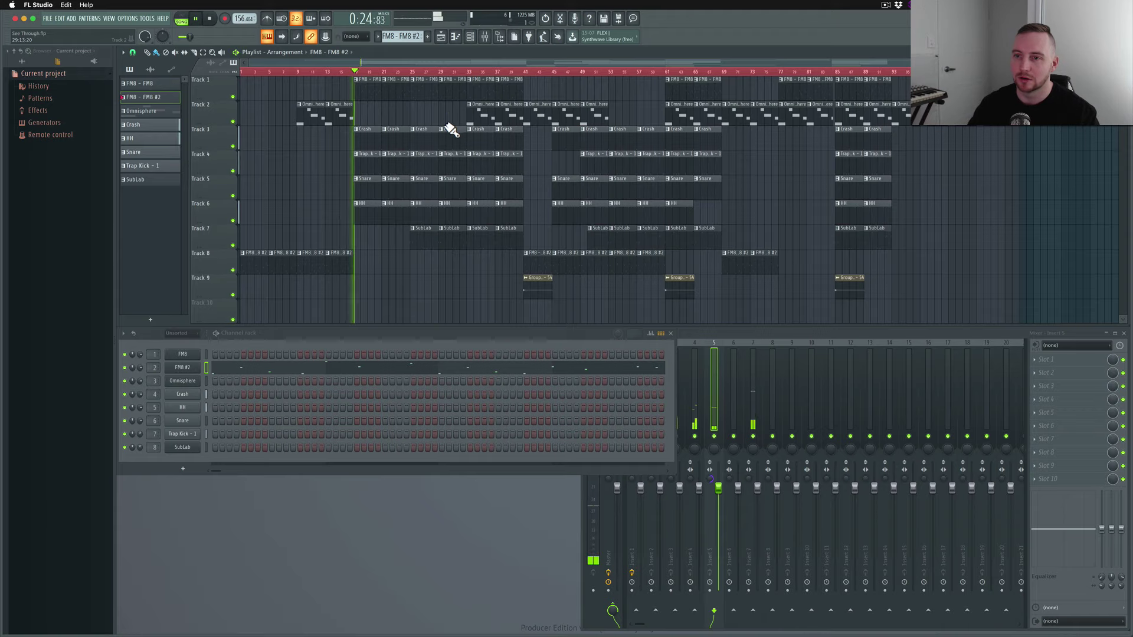
key("space")
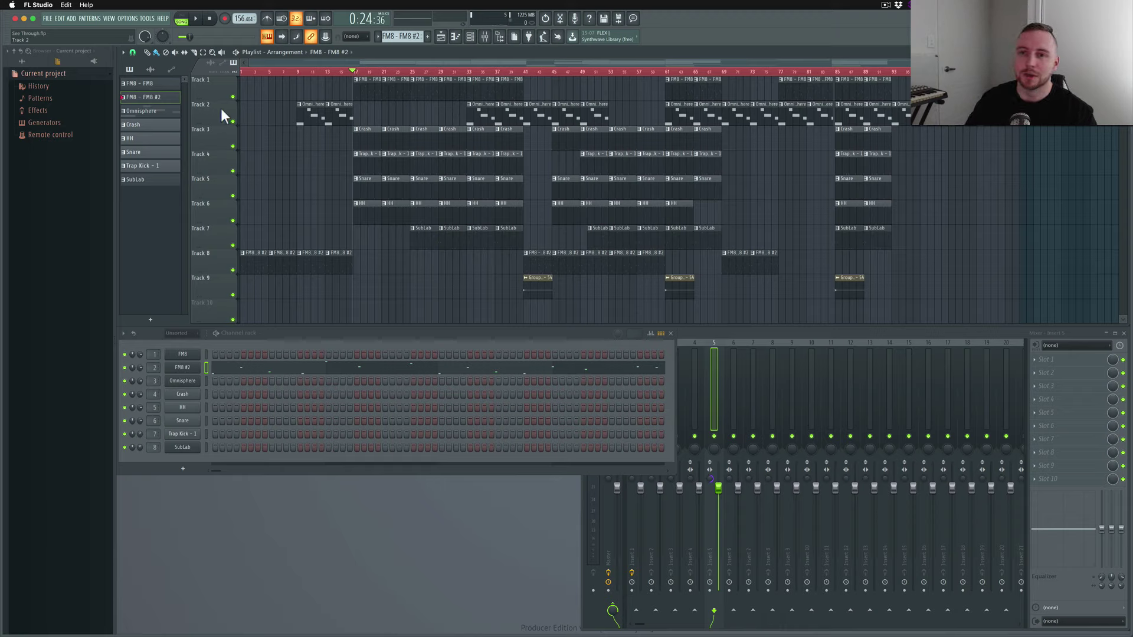
- Play the song from bar 9 with the Omnisphere channel soloed, stop playback, and turn the solo off
left_click(297, 72)
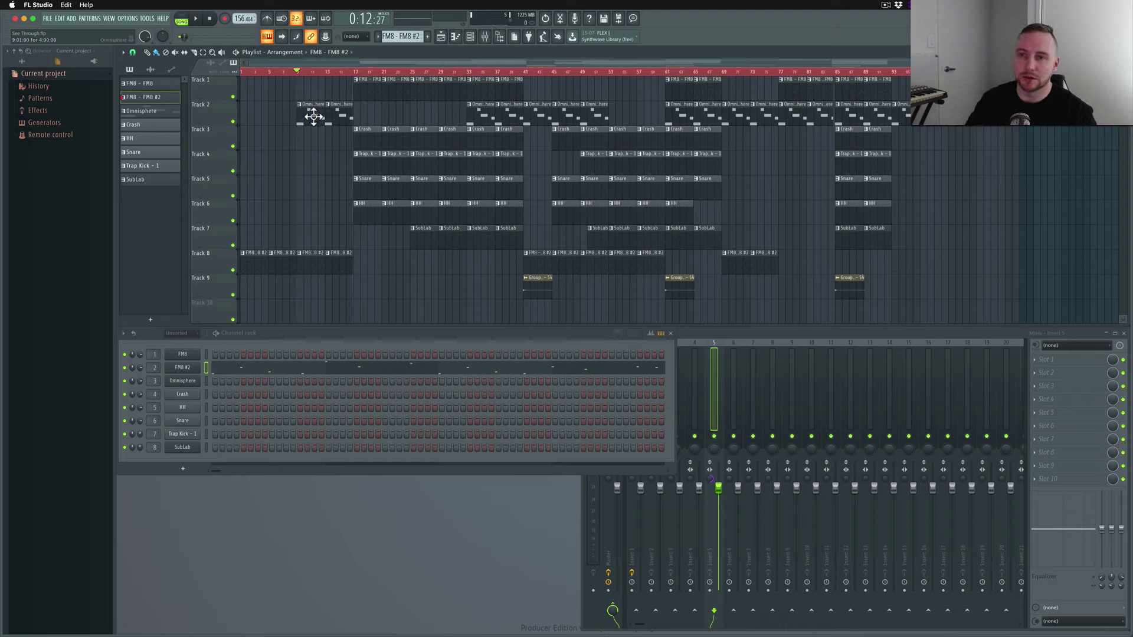
left_click(313, 117)
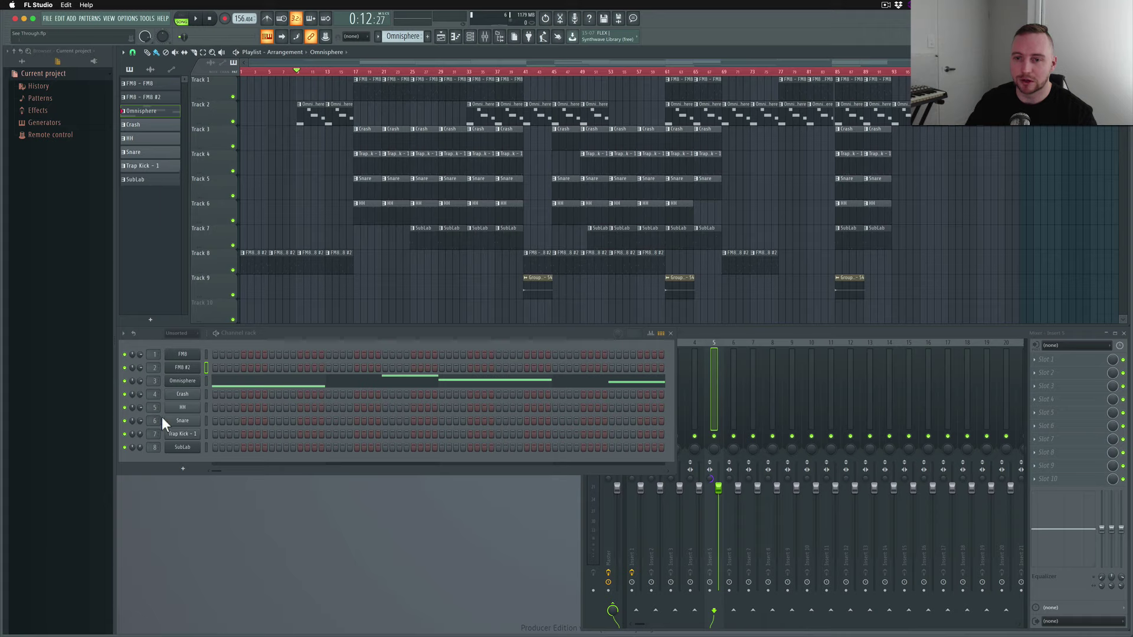
left_click(128, 382)
key("space")
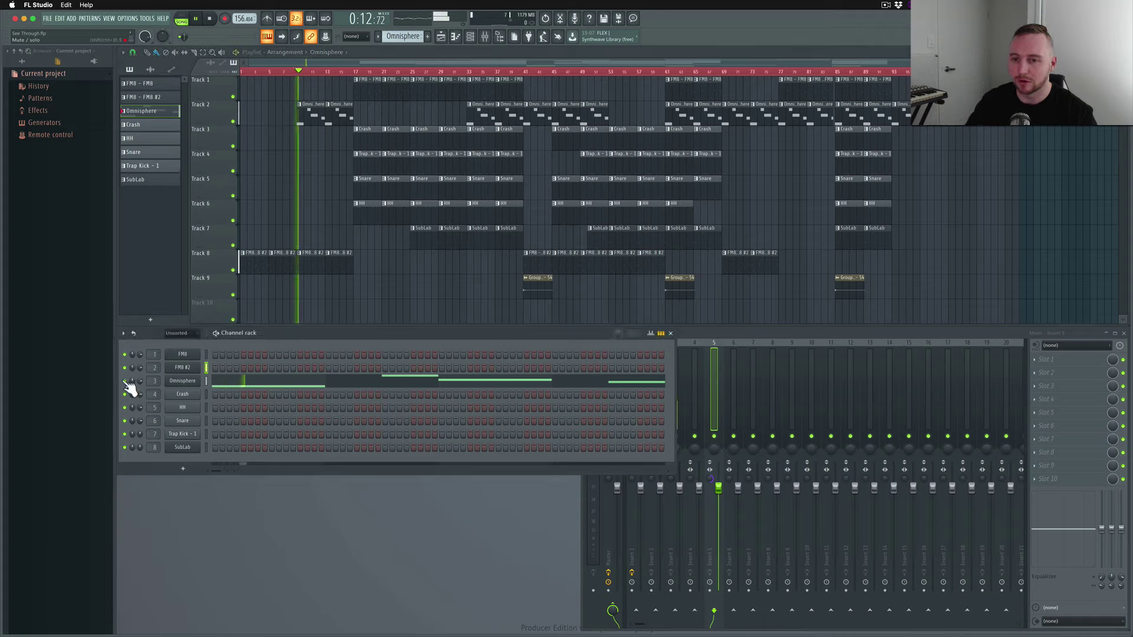
right_click(122, 380)
left_click(130, 386)
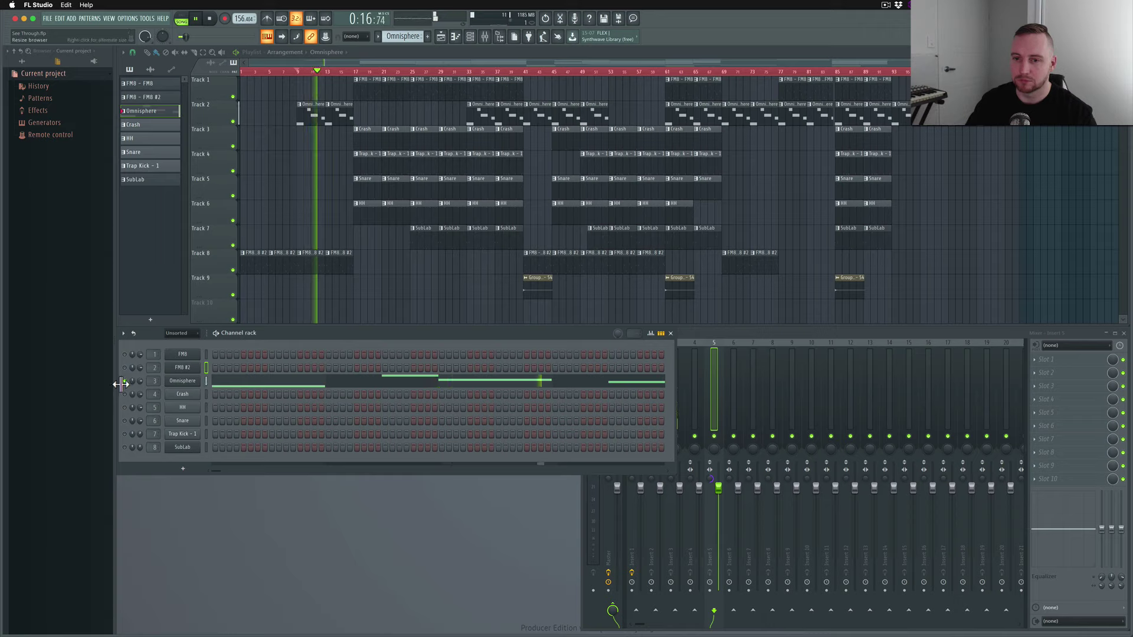
key("space")
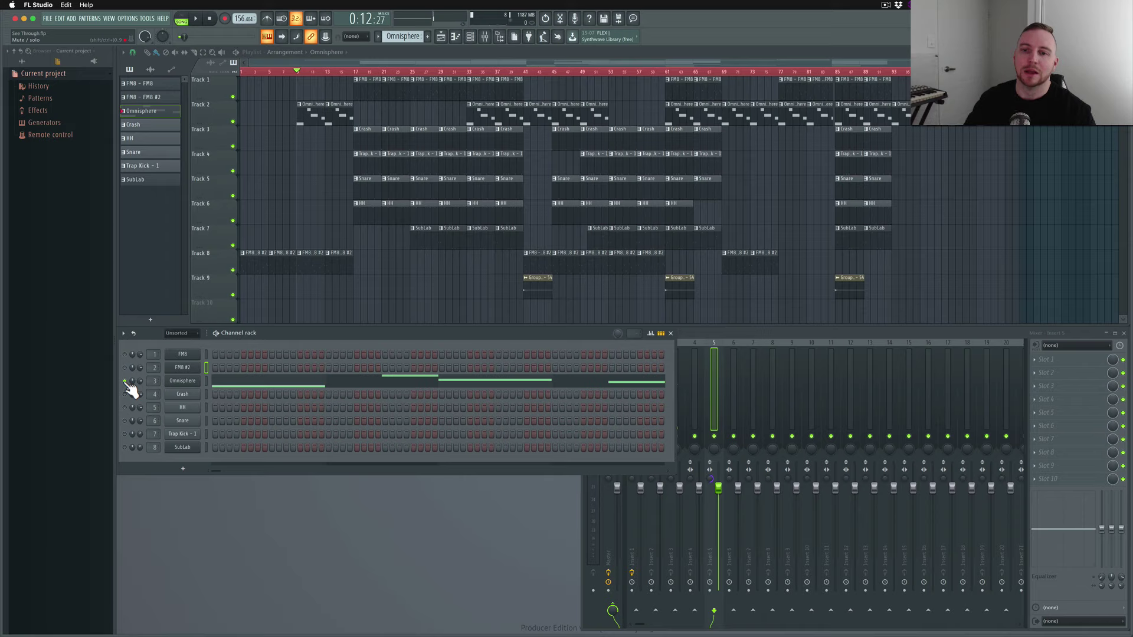
right_click(129, 382)
left_click(149, 391)
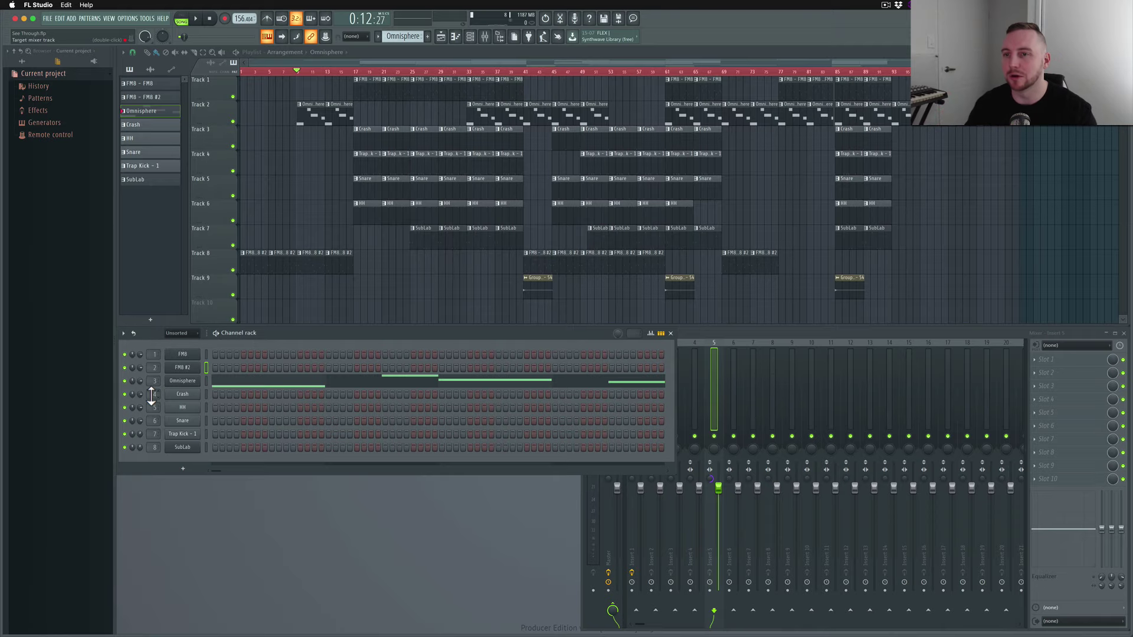
- View the Omnisphere pattern in the piano roll, audition its first note's pitch, and return to the playlist
left_click(314, 384)
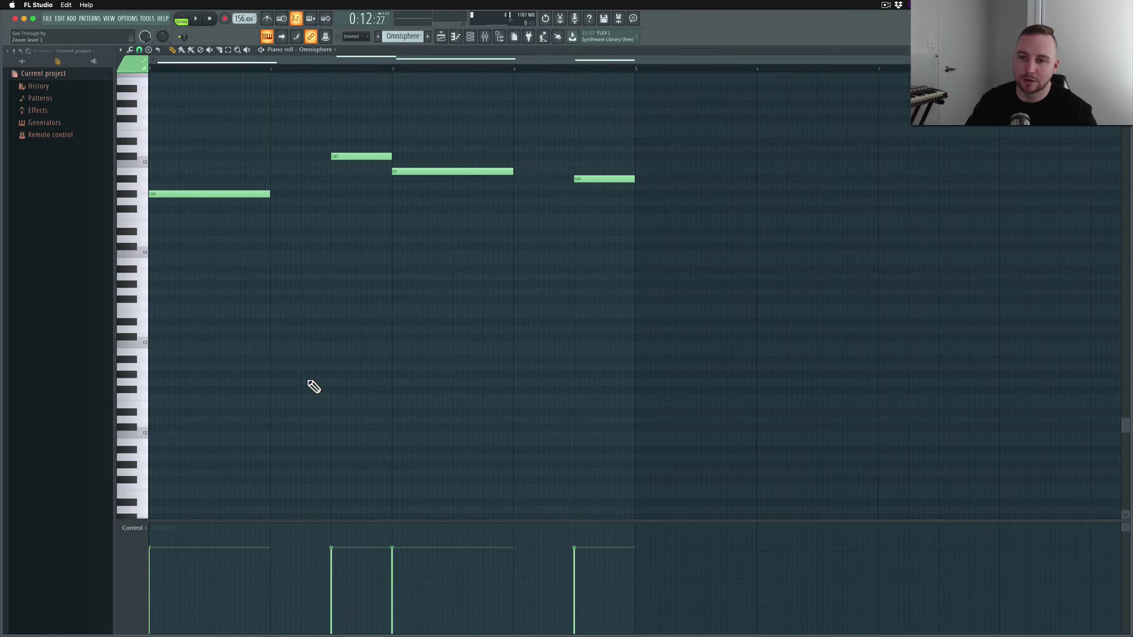
left_click(147, 201)
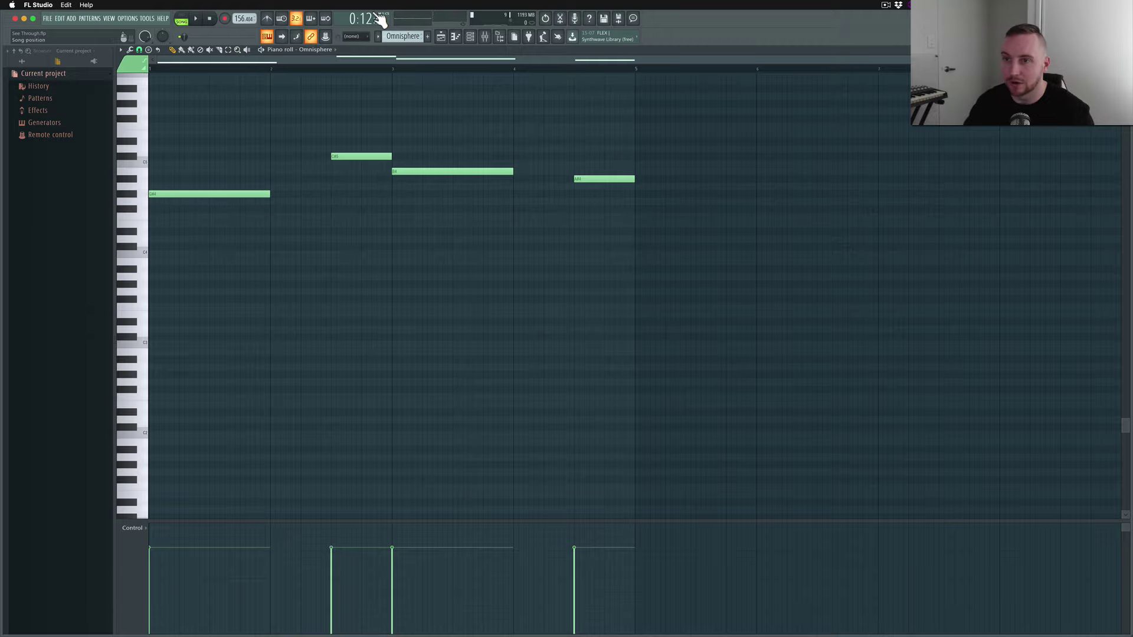
left_click(470, 40)
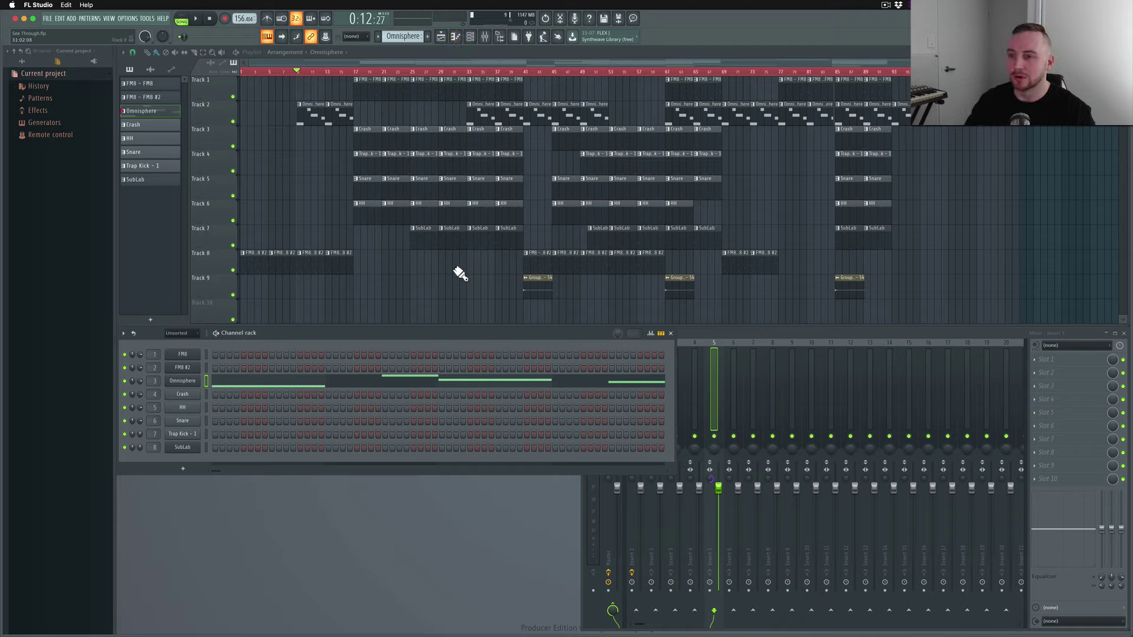
- Solo the Trap Kick - 1 channel, play the arrangement from about bar 17, and stop playback
left_click(356, 71)
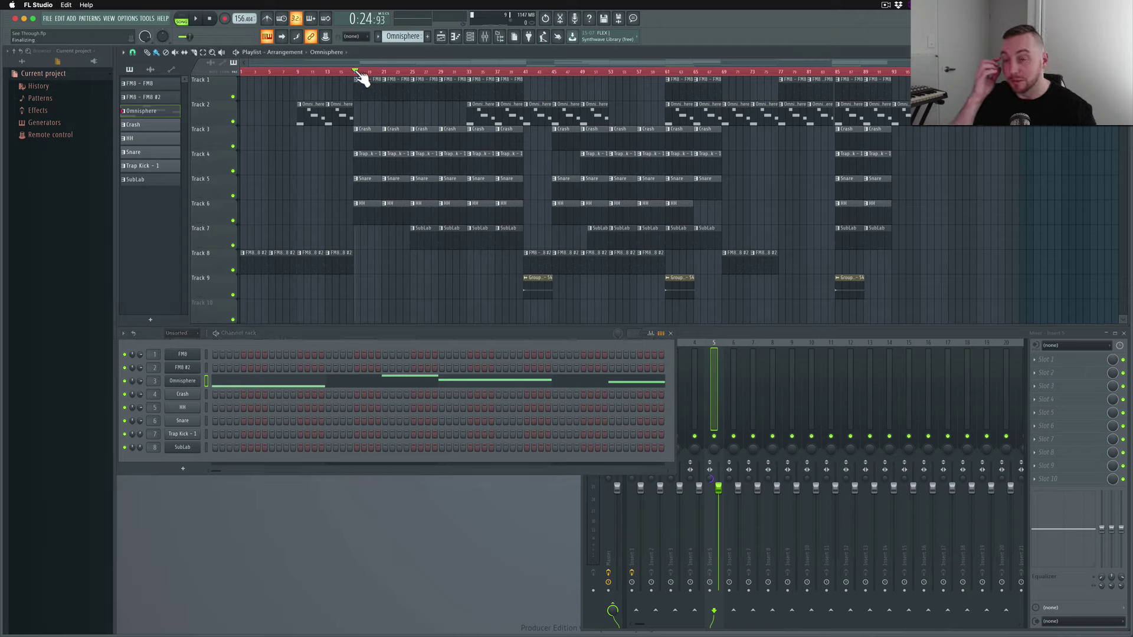
left_click(366, 167)
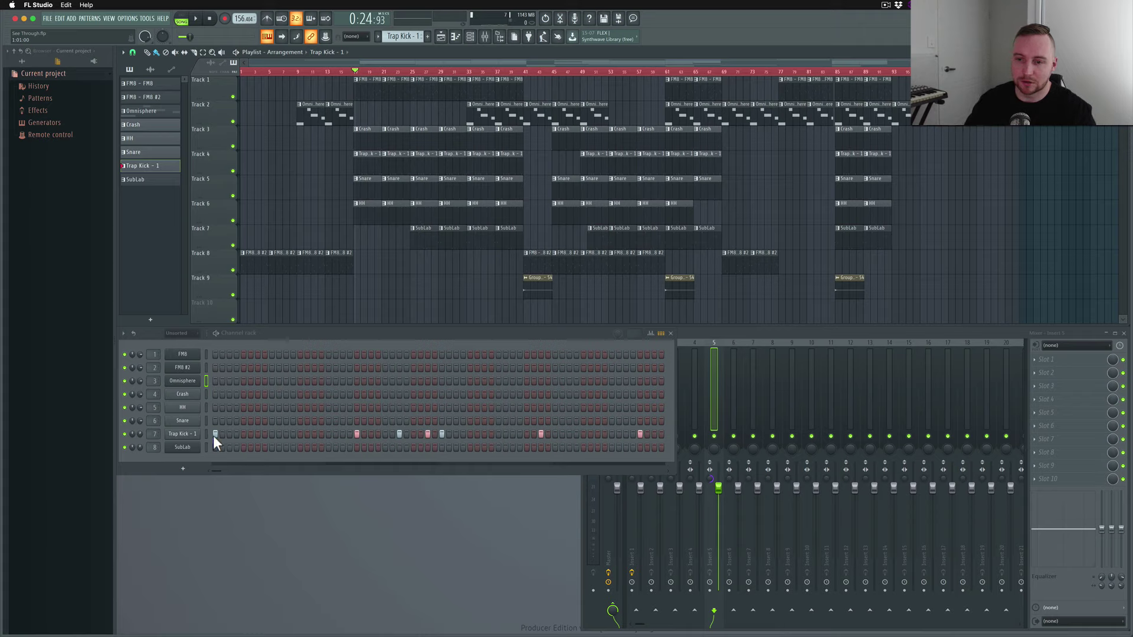
right_click(124, 434)
left_click(147, 450)
key("space")
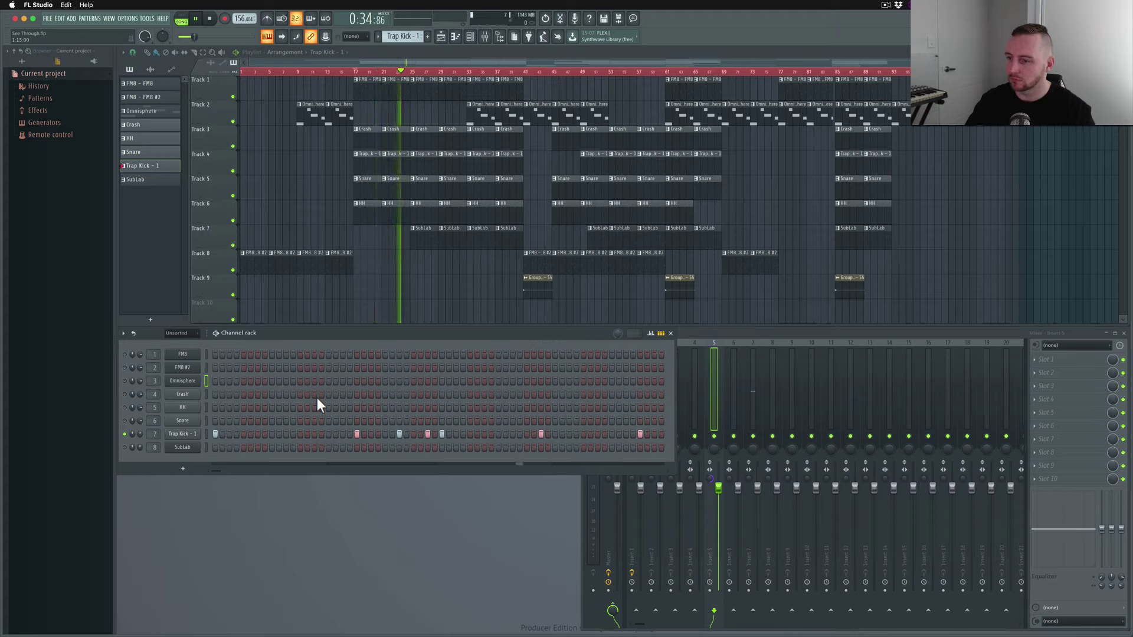
key("space")
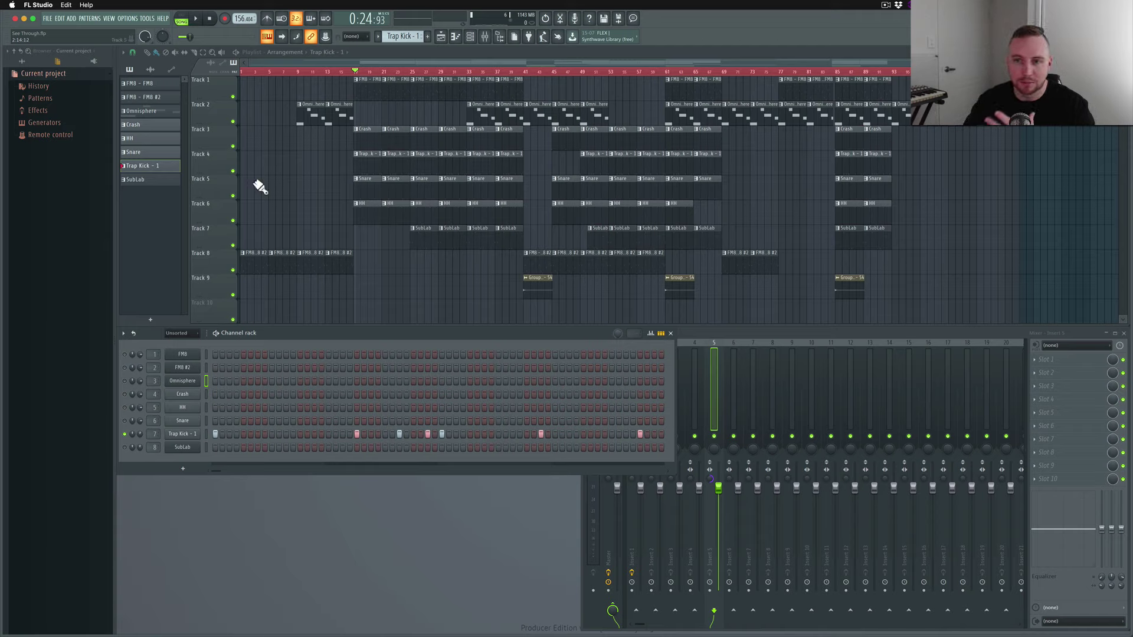
- Enable the HH, Snare and Crash channels alongside the Trap Kick - 1 channel and play the arrangement from about bar 17
left_click(124, 421)
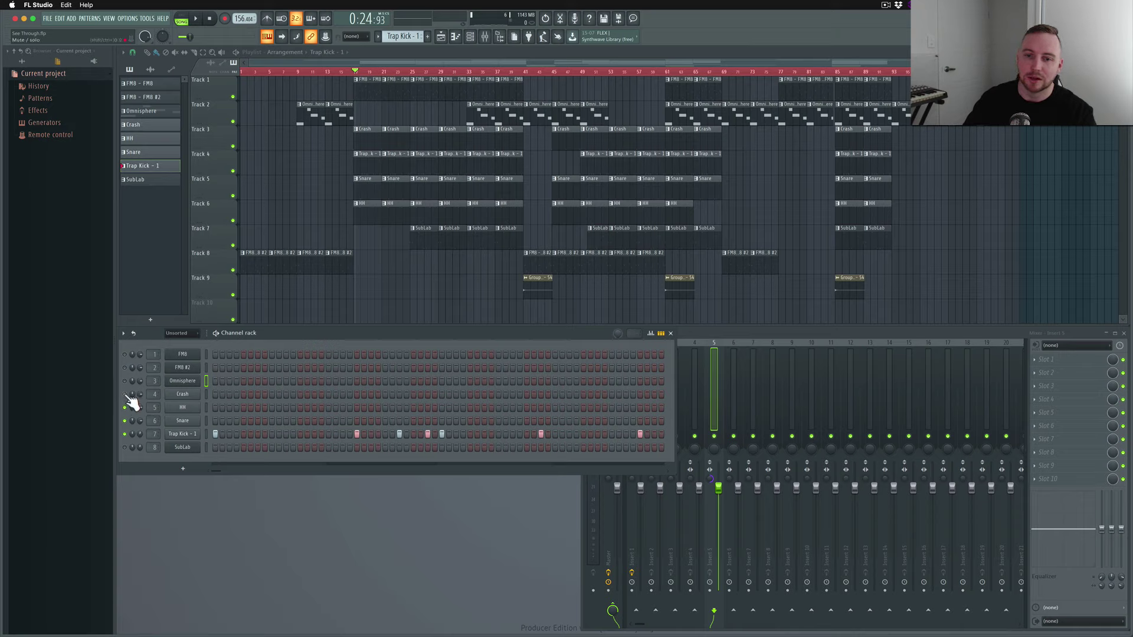
left_click(124, 394)
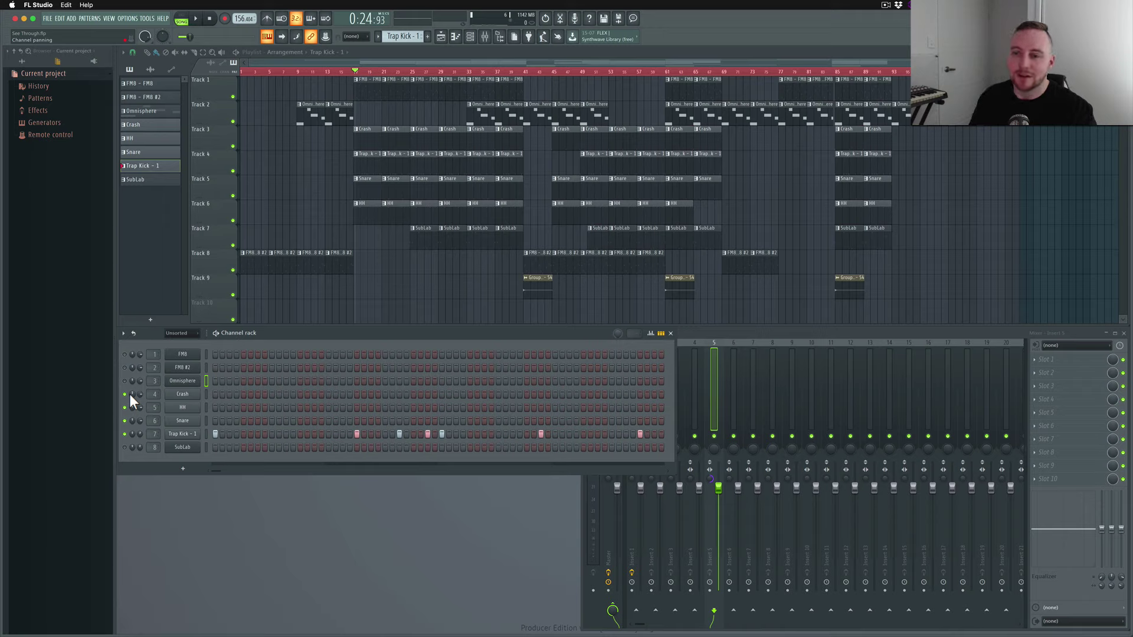
left_click(356, 72)
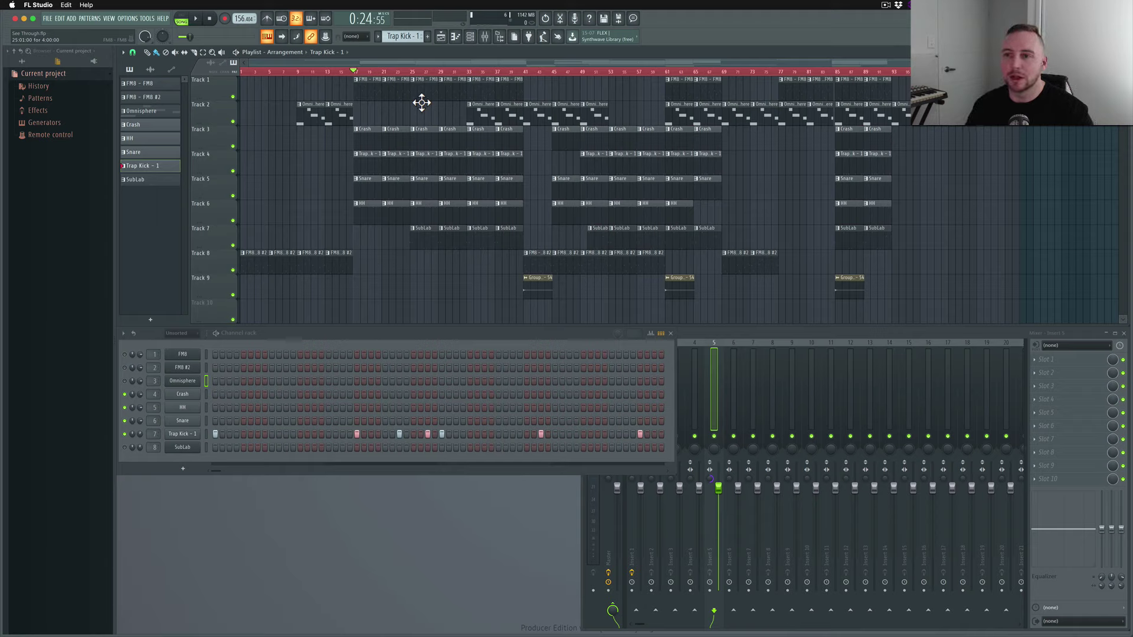
left_click(358, 72)
key("space")
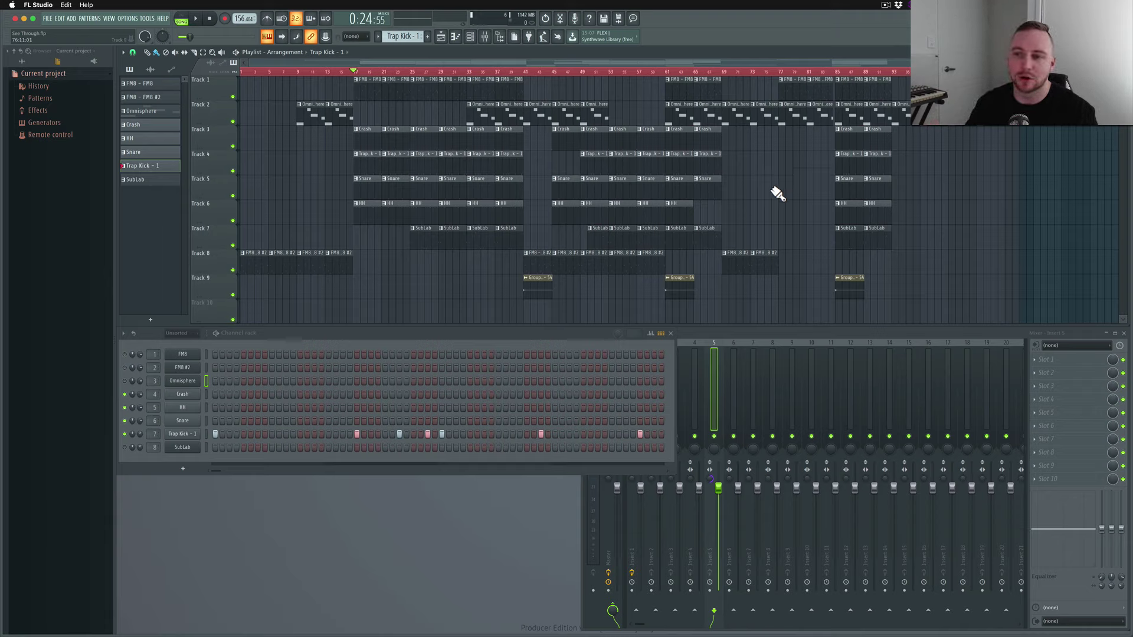
- Turn all channels back on, play the audio clip at bar 41 with Track 9 soloed, and turn the track solo off
left_click(523, 72)
right_click(234, 295)
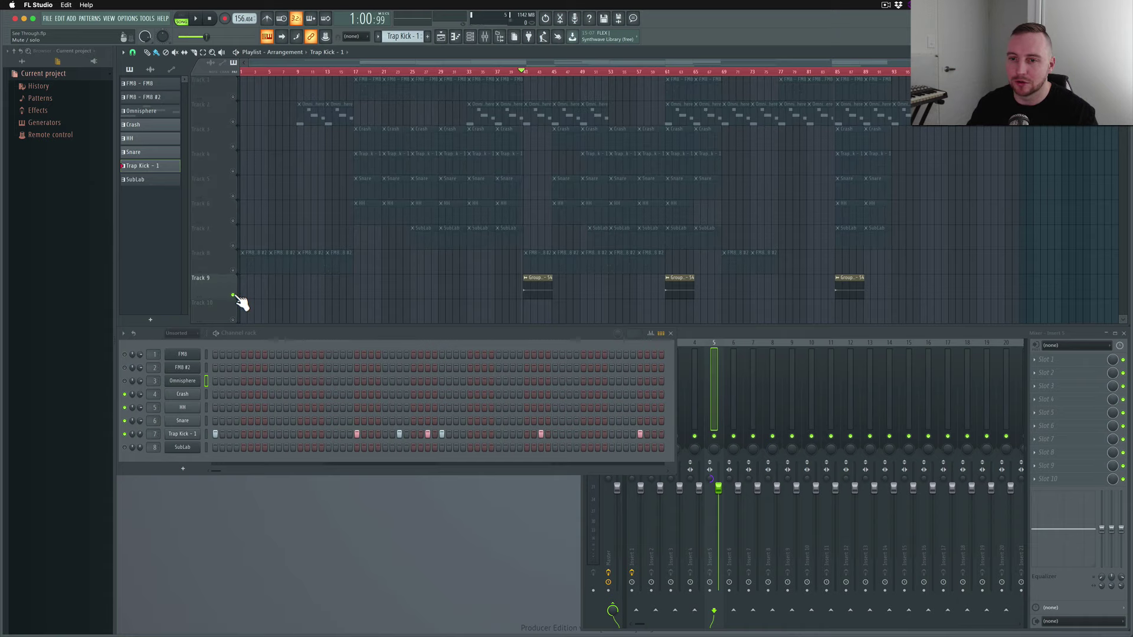
left_click(189, 336)
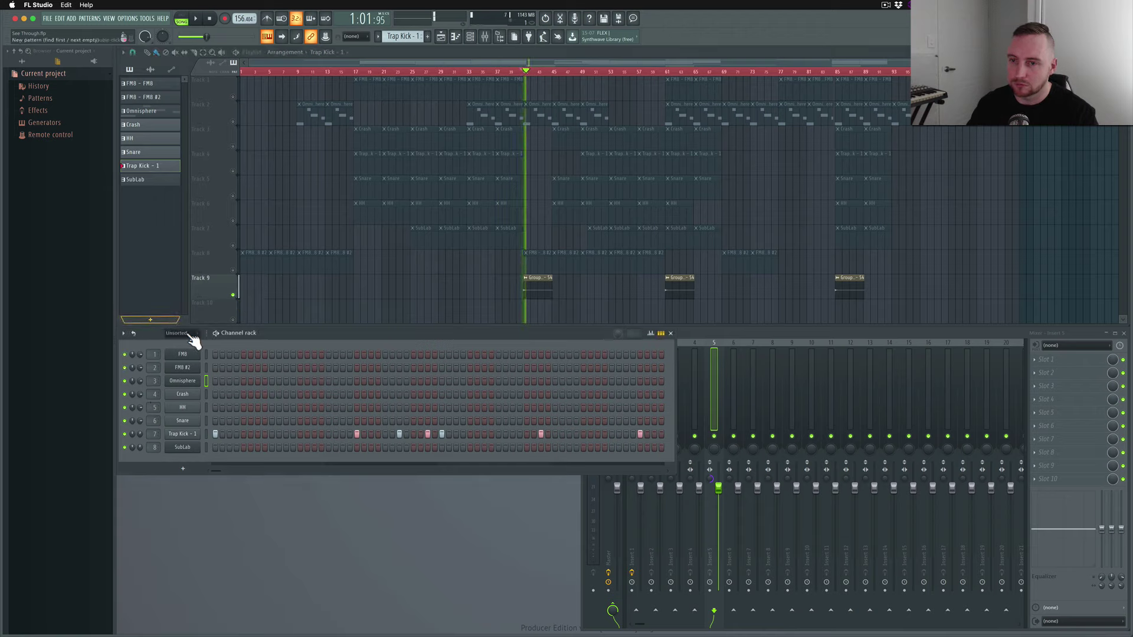
left_click(234, 295)
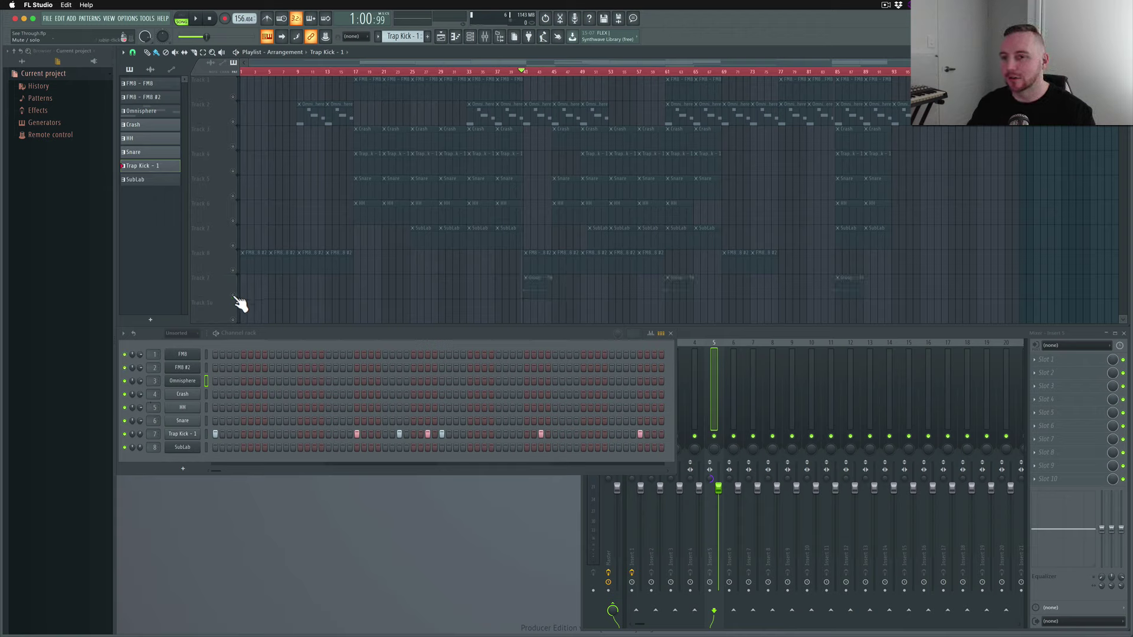
left_click(233, 295)
right_click(234, 295)
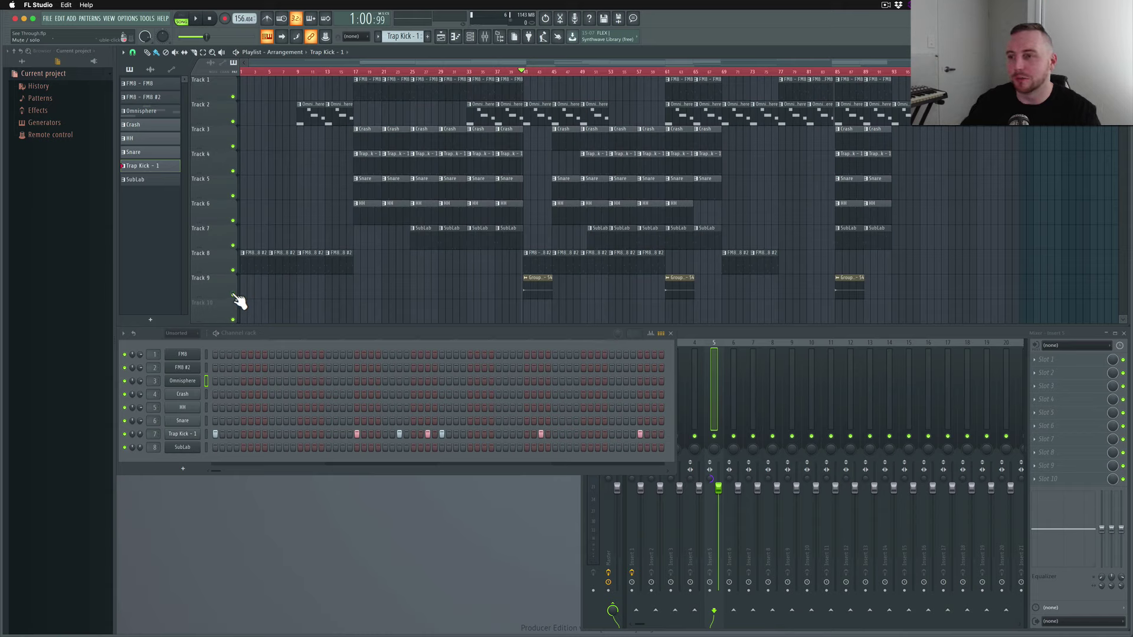
- Solo playlist tracks 3 to 7 and play the drums and SubLab together from bar 25
left_click(357, 72)
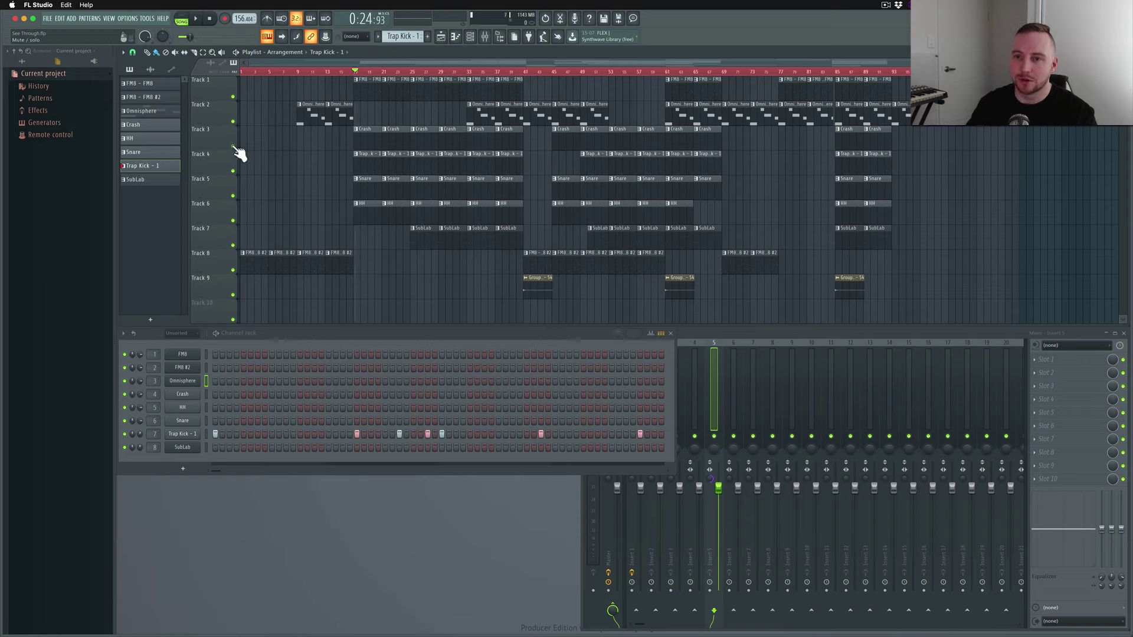
right_click(234, 147)
left_click(233, 171)
left_click(233, 196)
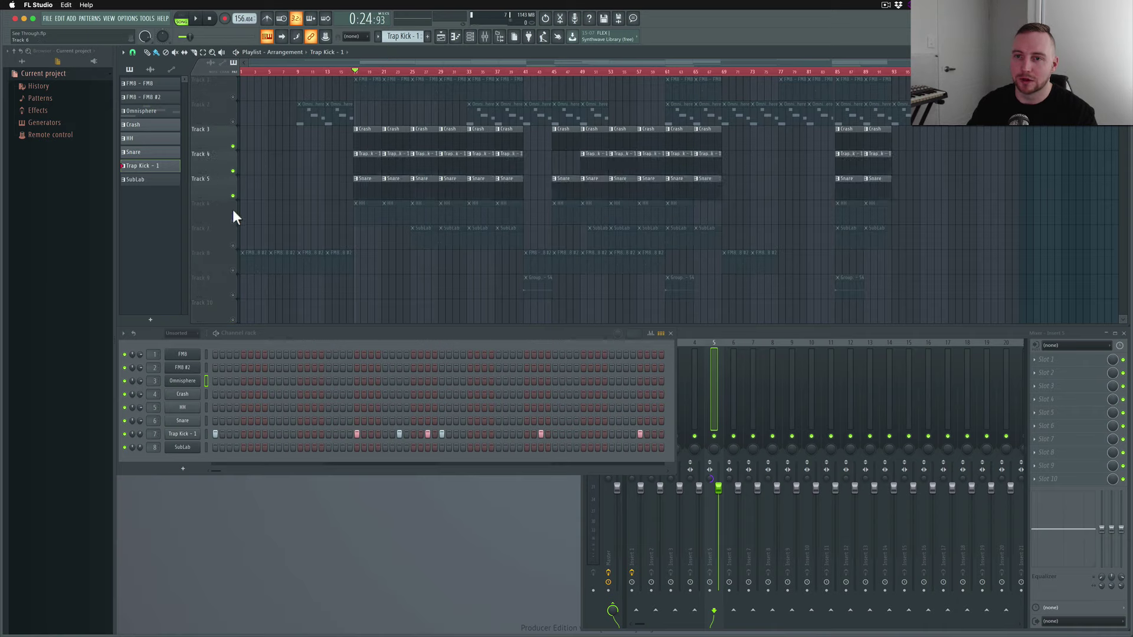
left_click(233, 221)
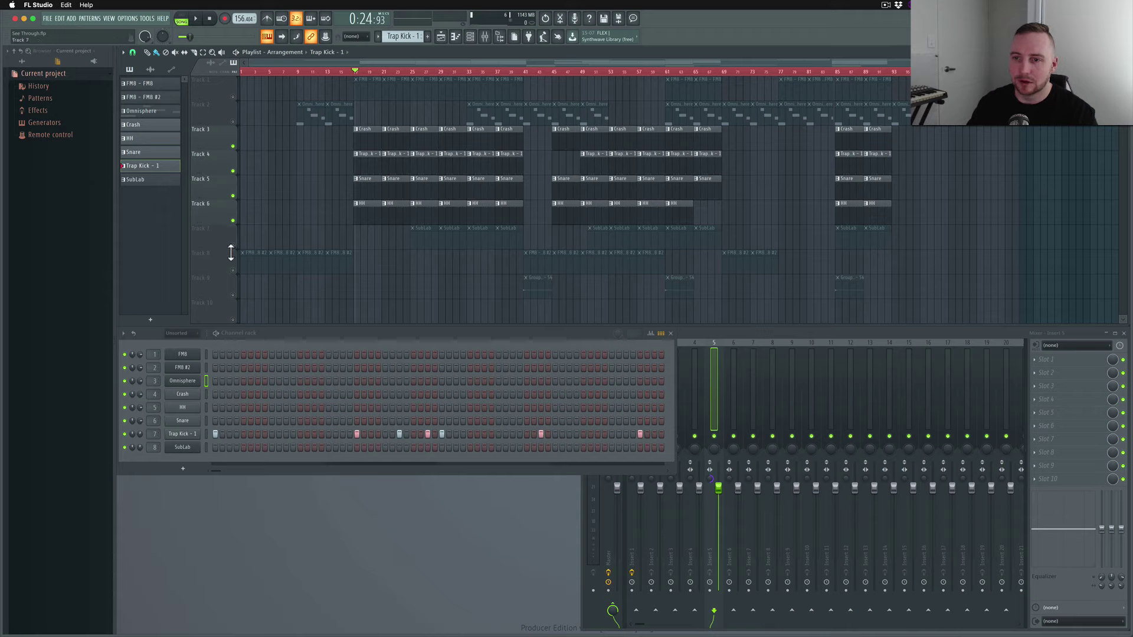
left_click(233, 245)
left_click(411, 71)
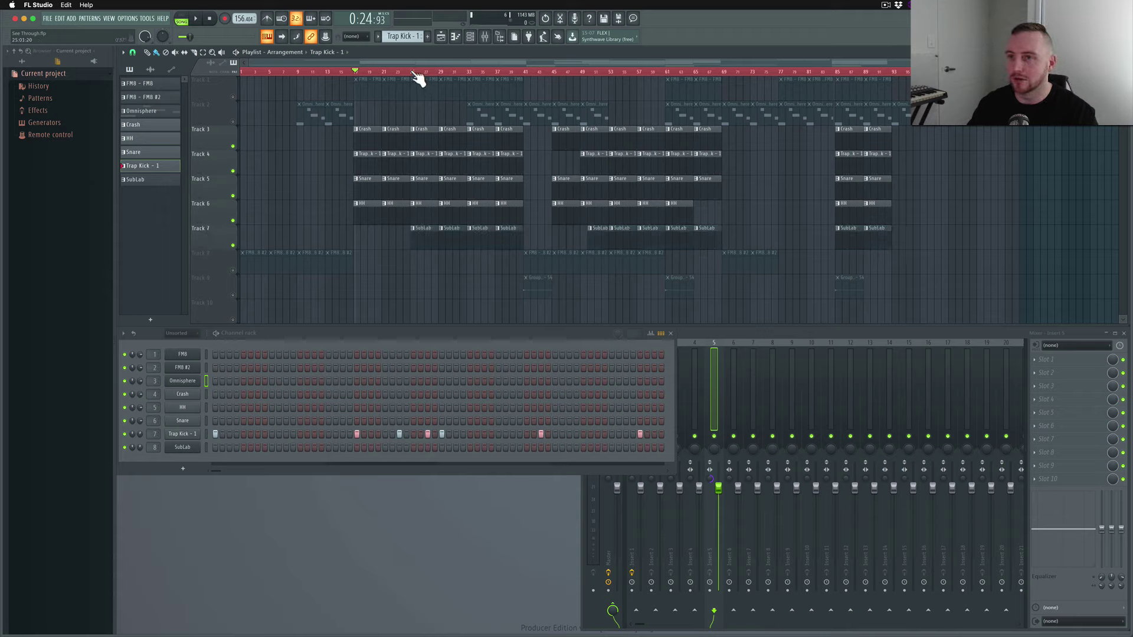
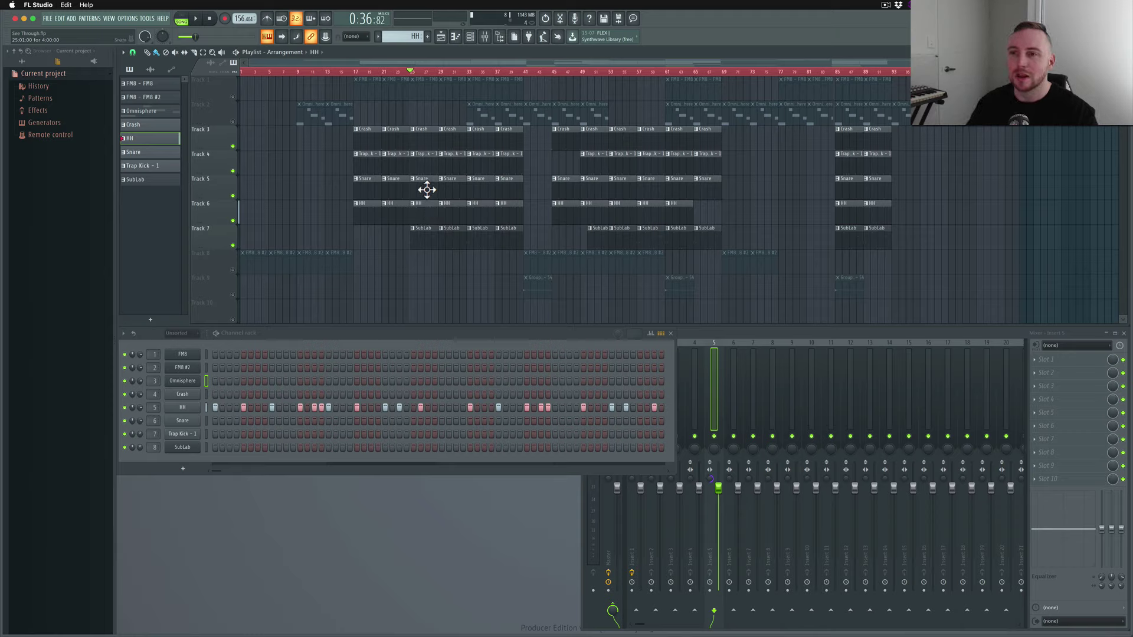
- View the Snare pattern in the piano roll and return to the playlist
key("Down")
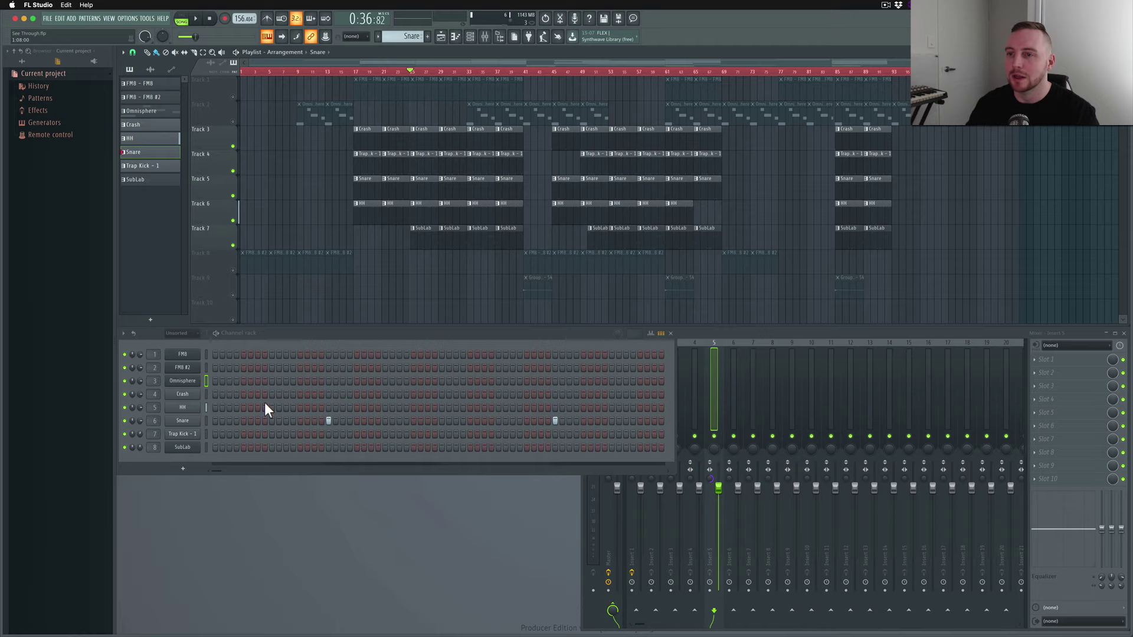
double_click(431, 193)
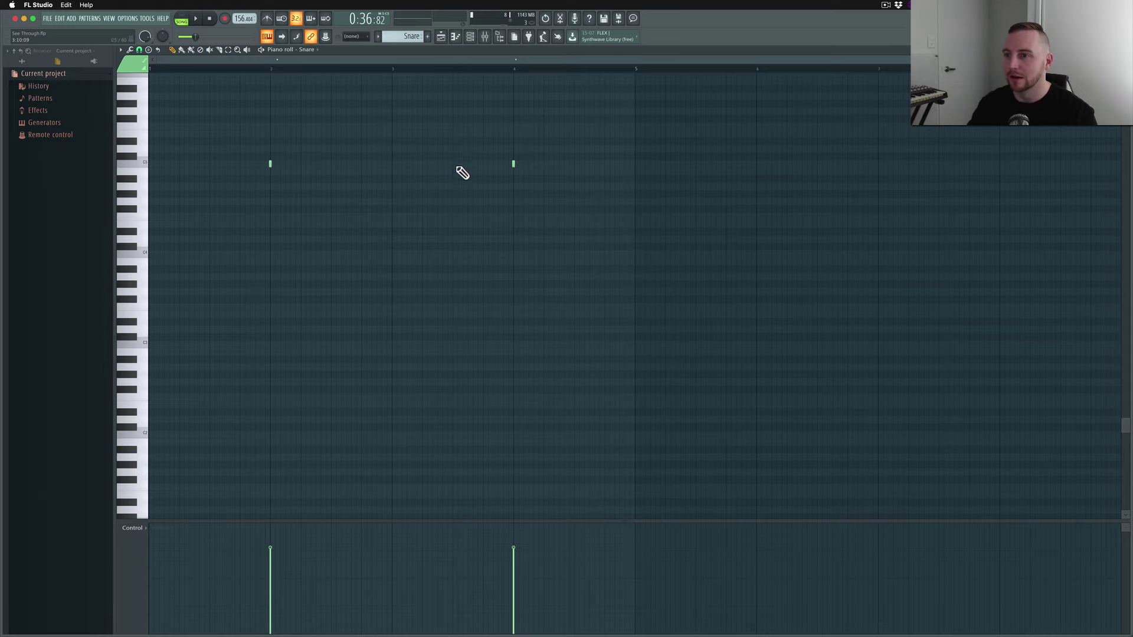
left_click(463, 39)
- View the HH channel's sampler settings, examine its pattern in the piano roll including the low-pitched notes, and return to the playlist
left_click(182, 407)
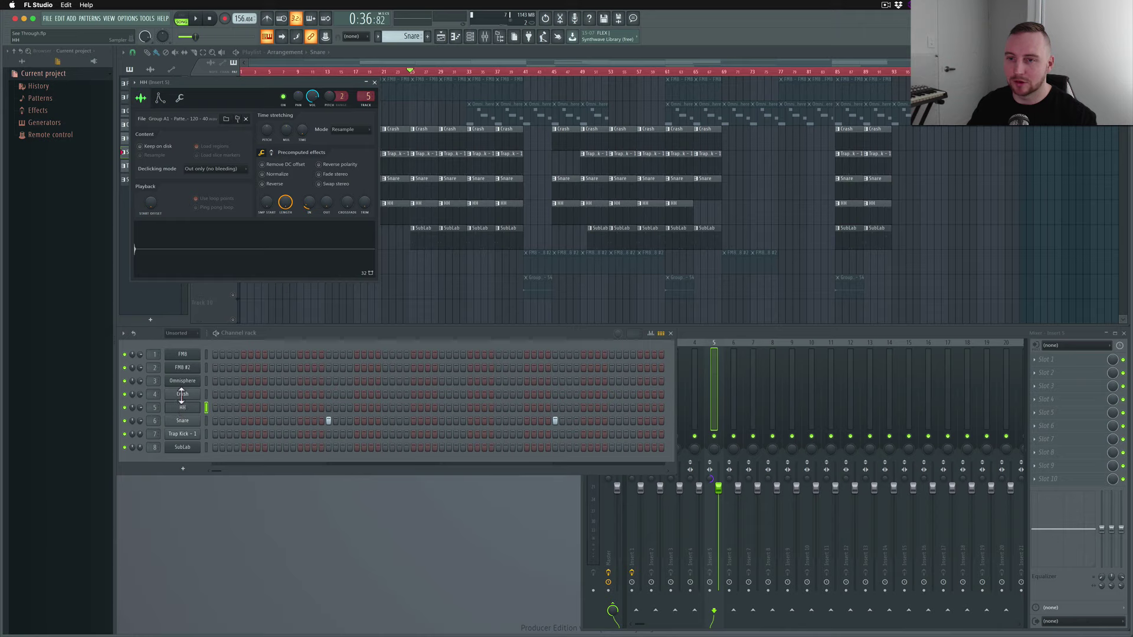
left_click(374, 82)
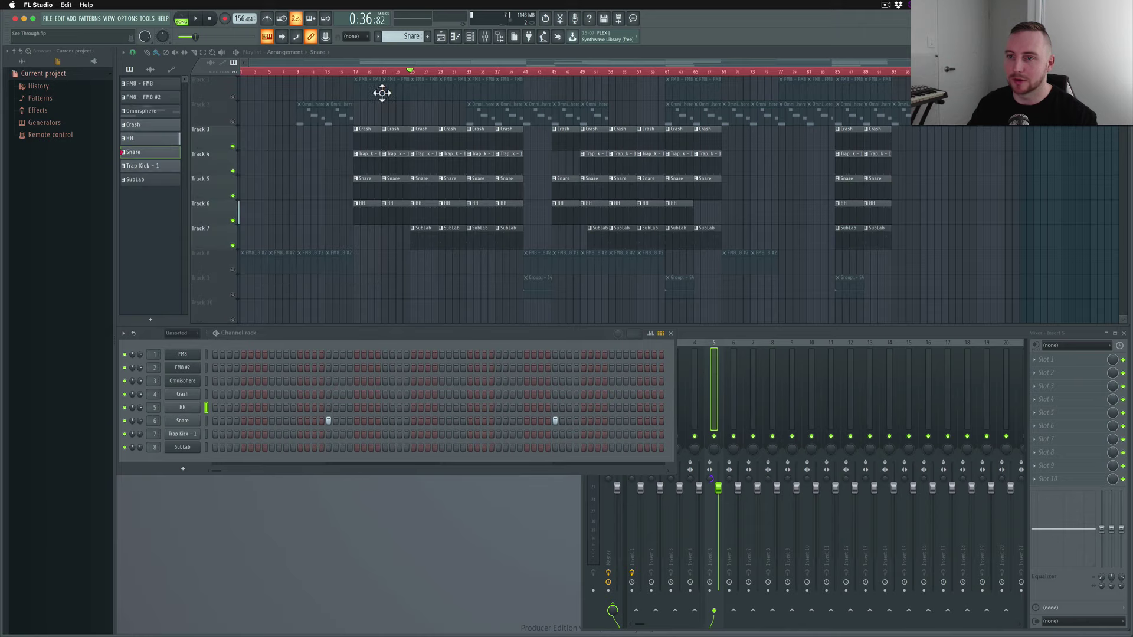
left_click(397, 214)
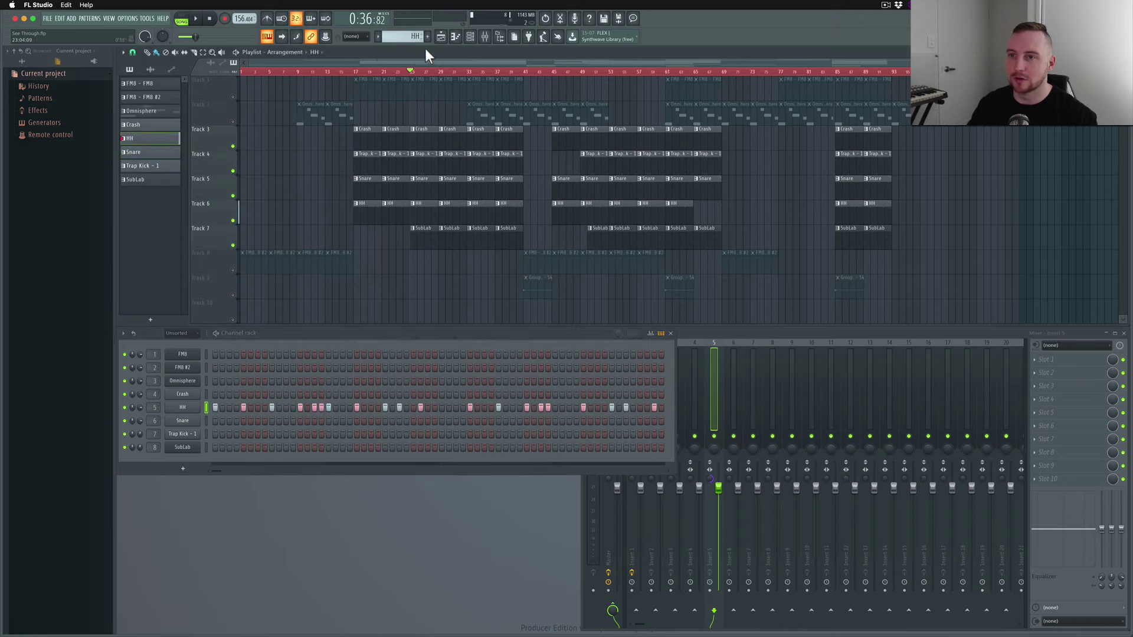
double_click(374, 219)
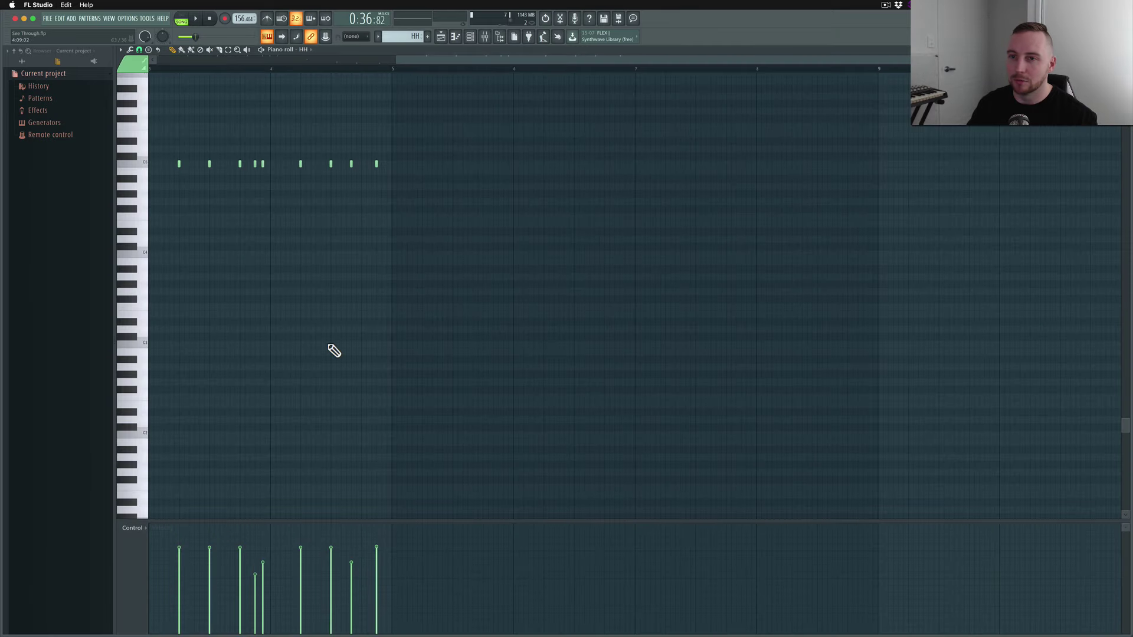
scroll(295, 298, "left", 5)
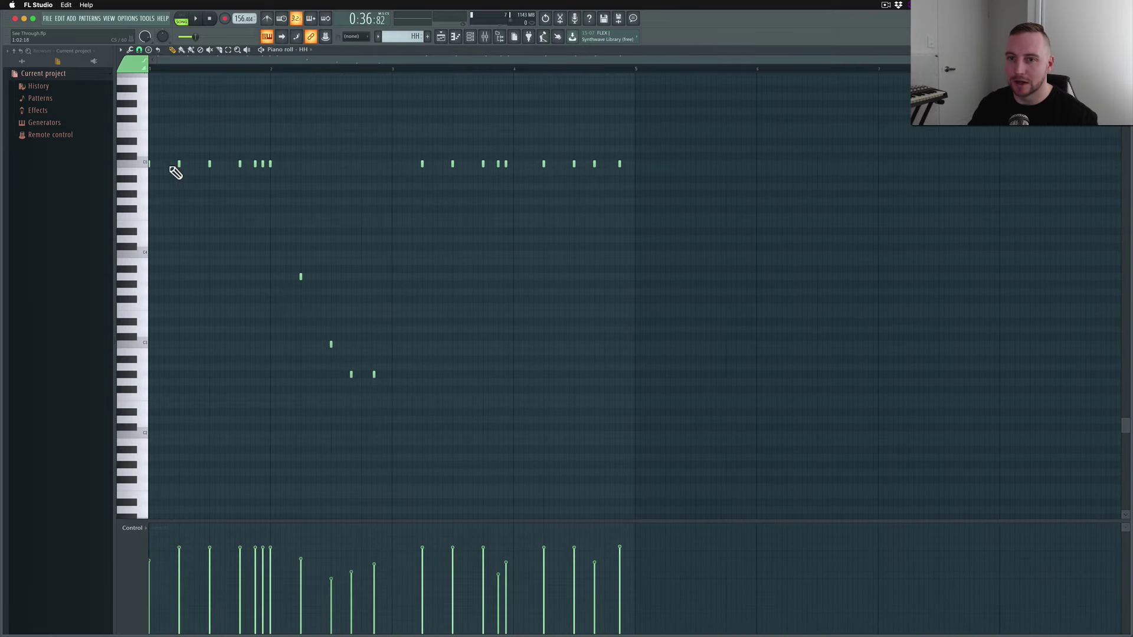
double_click(352, 375)
left_click(626, 267)
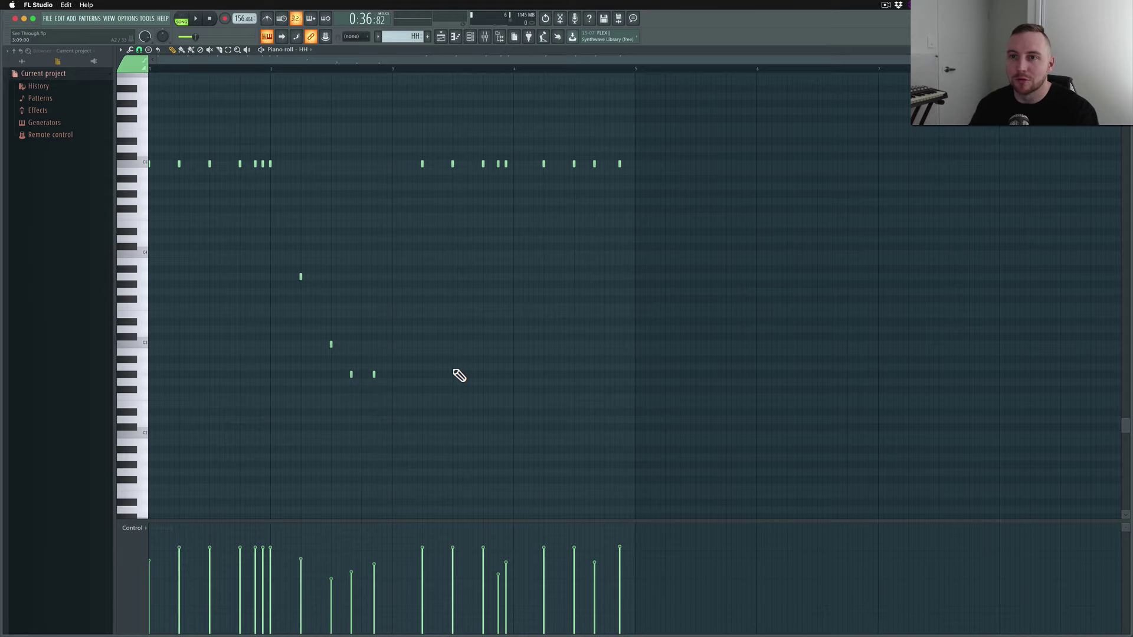
left_click(458, 39)
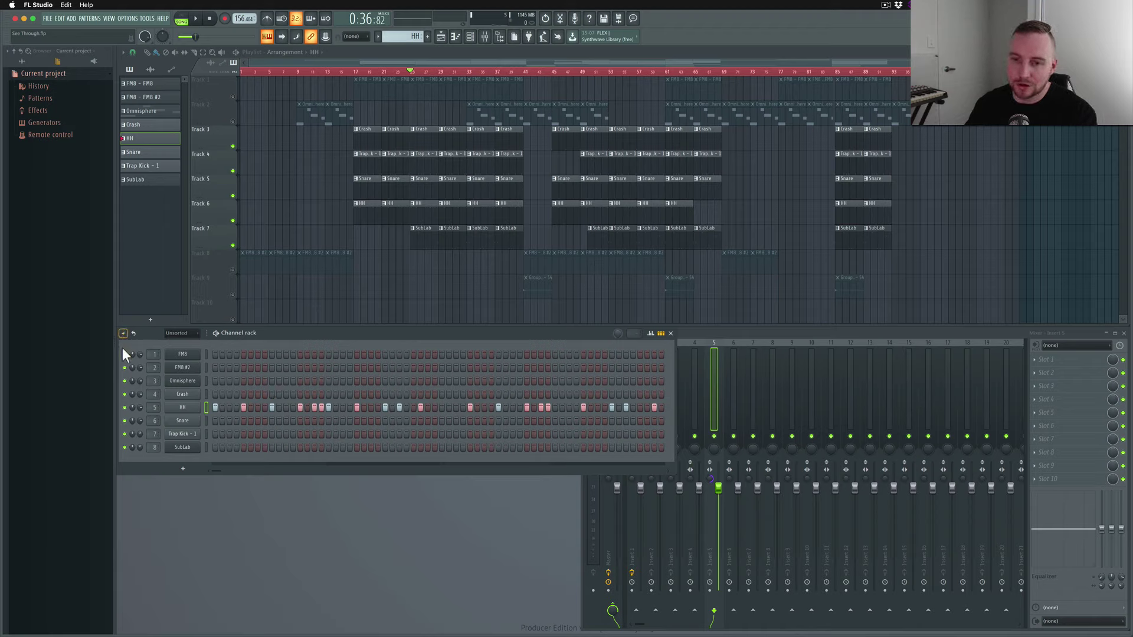
- Turn off the track solo to re-enable all playlist tracks
left_click(233, 147, "ctrl")
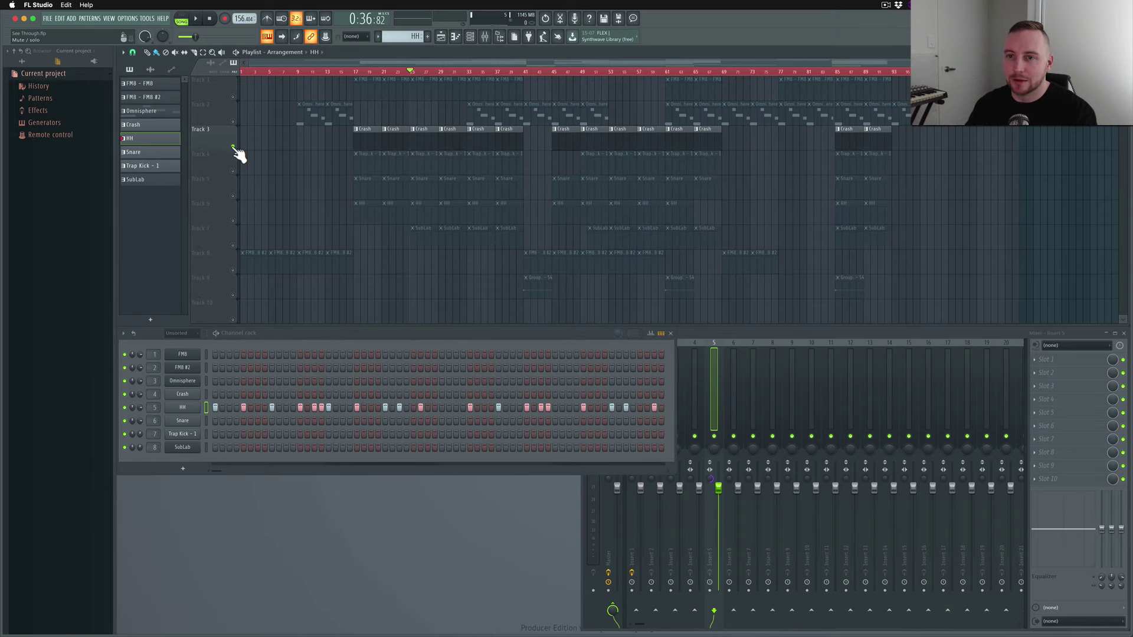
left_click(233, 147, "ctrl")
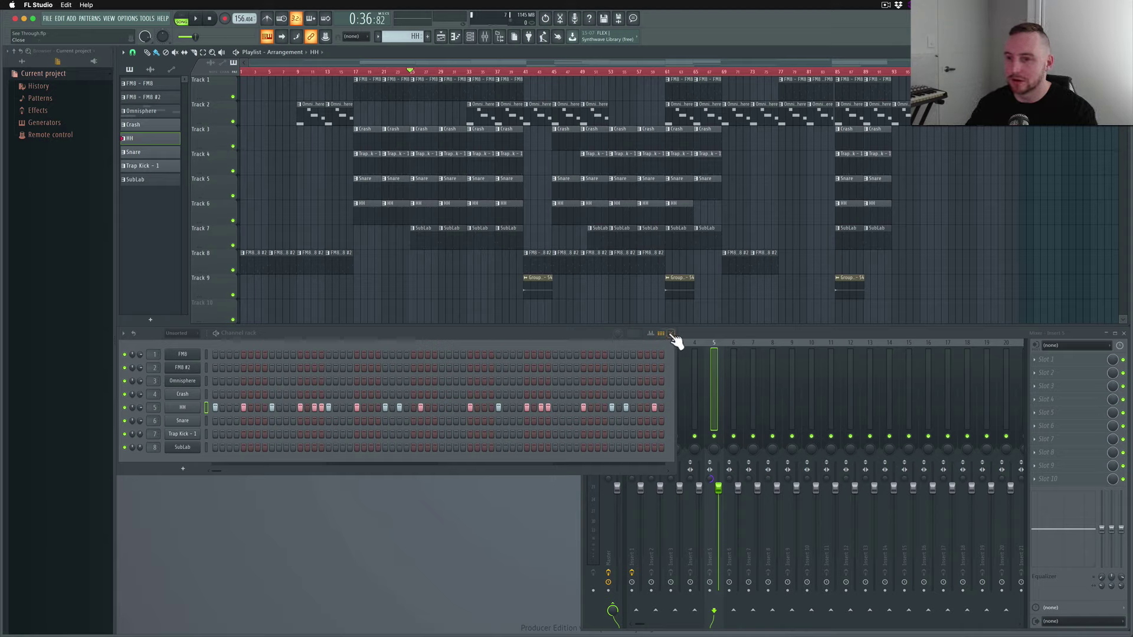
- Select all channels in the channel rack and view the Split by channel pattern option without applying it
left_click(206, 355)
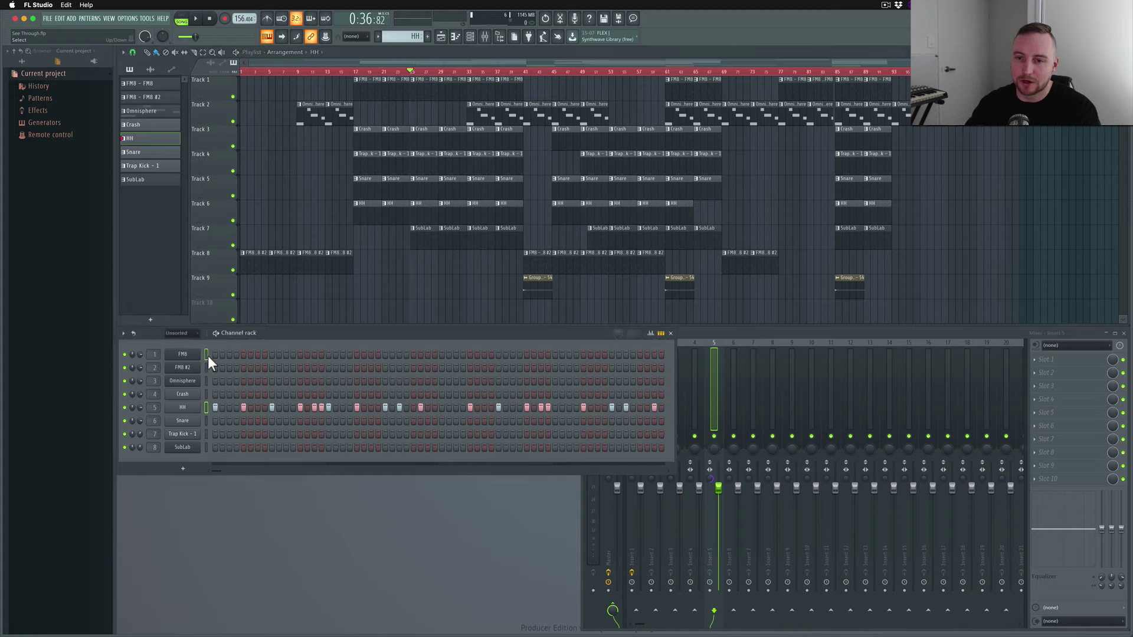
right_click(207, 356)
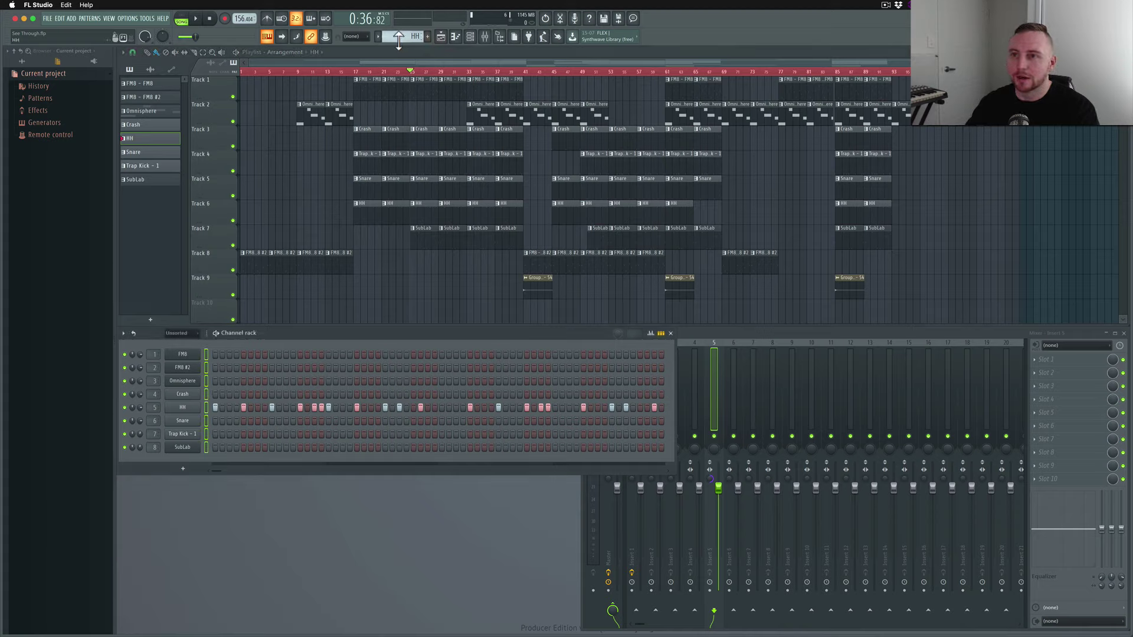
left_click(378, 37)
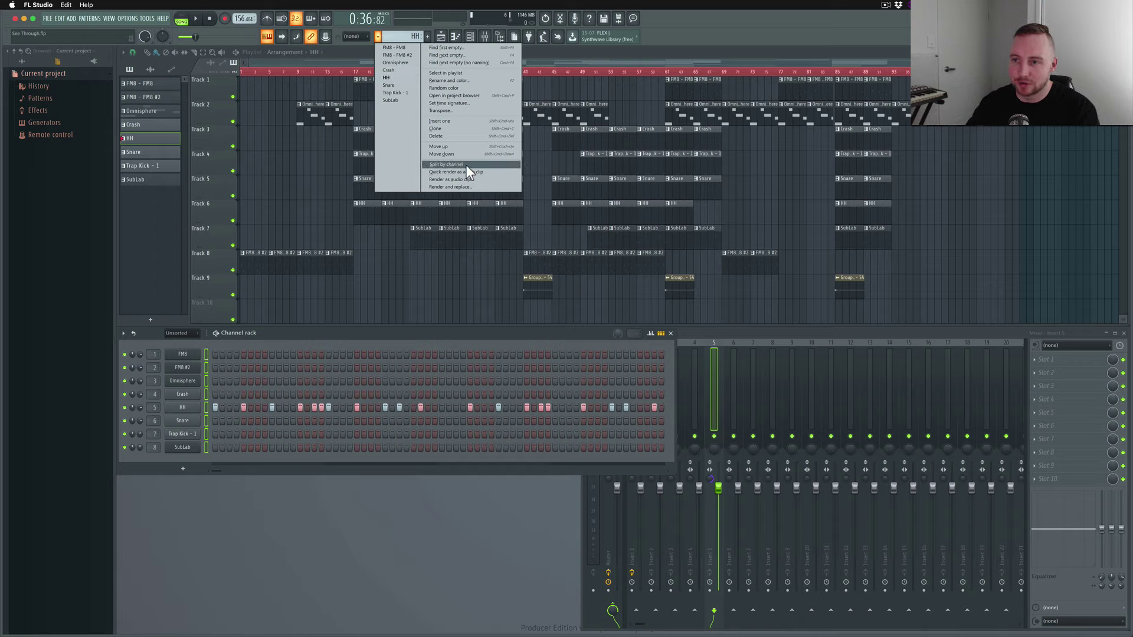
left_click(671, 36)
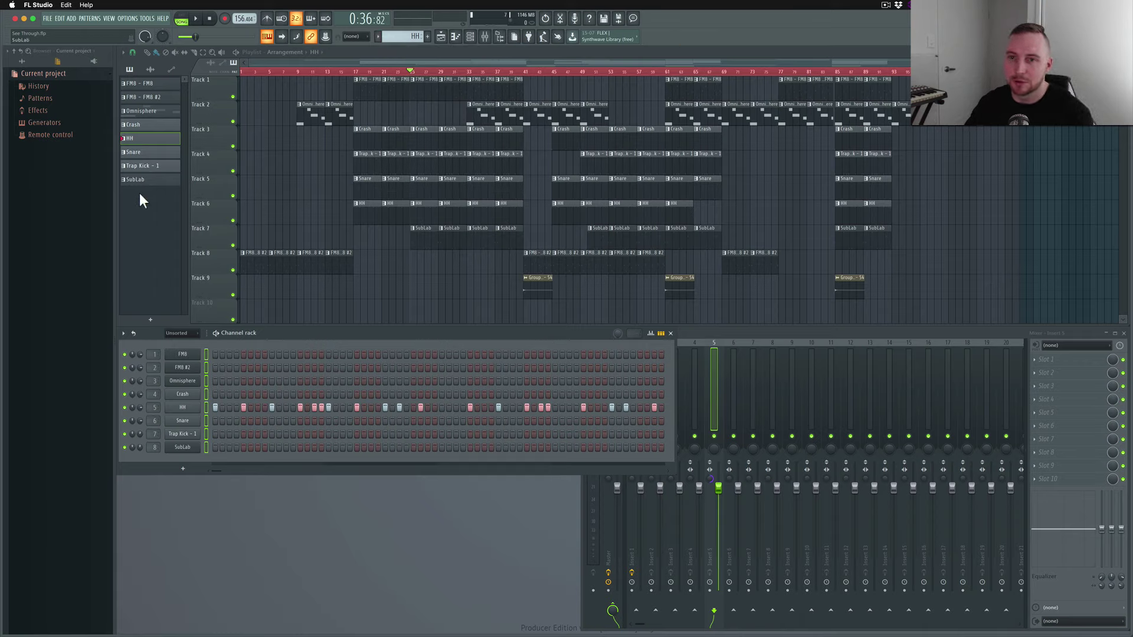
- View the separate patterns one by one: both FM8 patterns, Omnisphere, Crash, HH, Trap Kick - 1 and SubLab
left_click(140, 83)
left_click(141, 96)
left_click(141, 111)
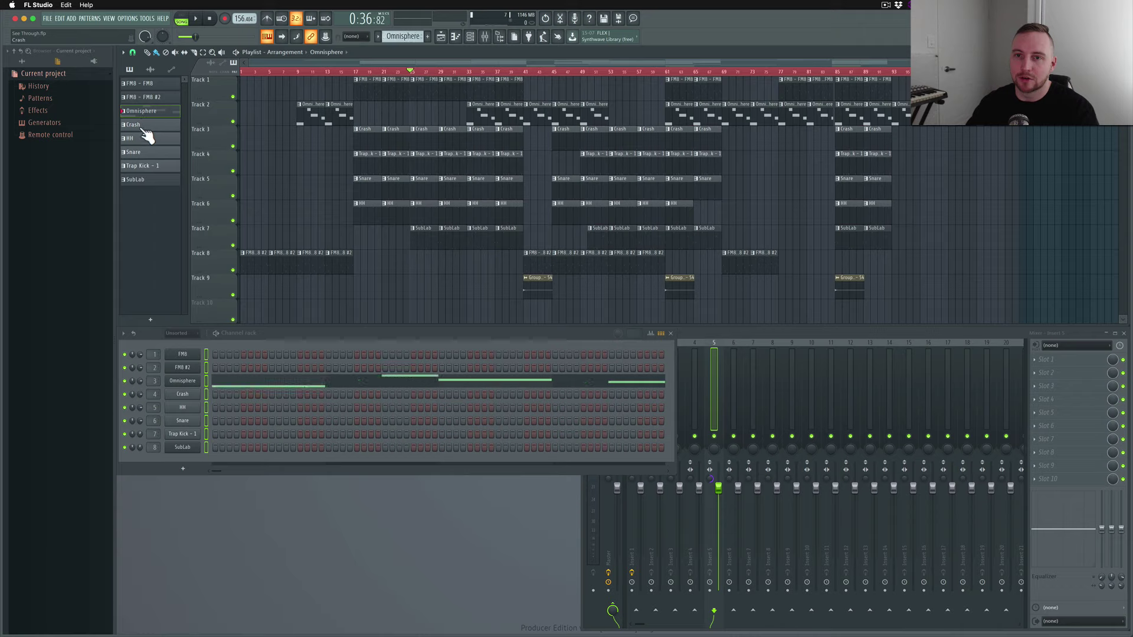
left_click(140, 124)
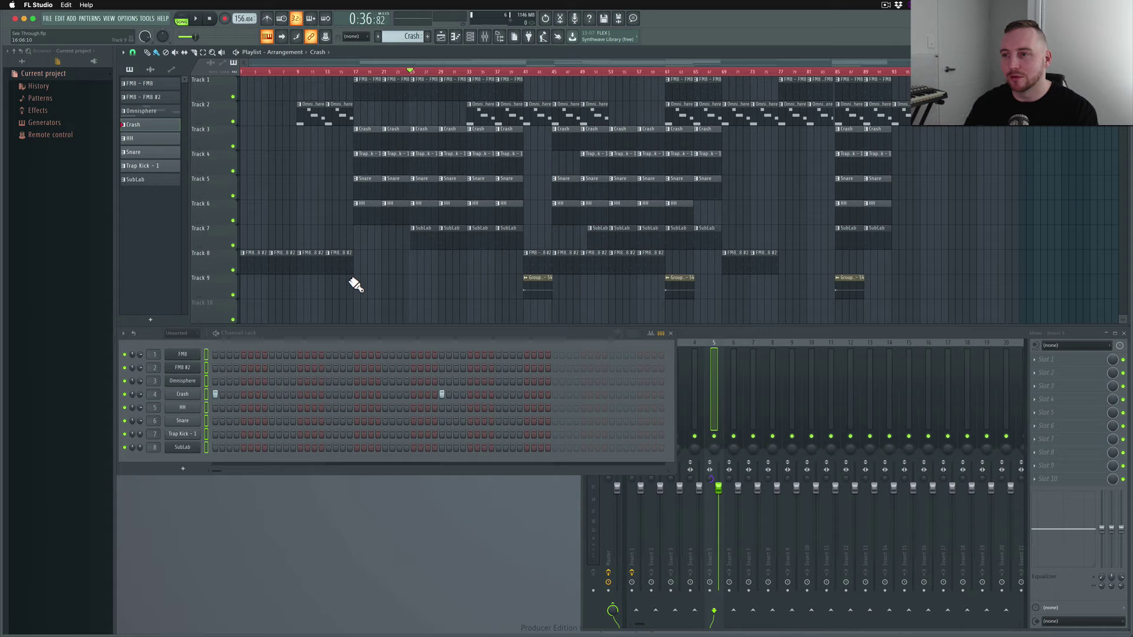
left_click(146, 137)
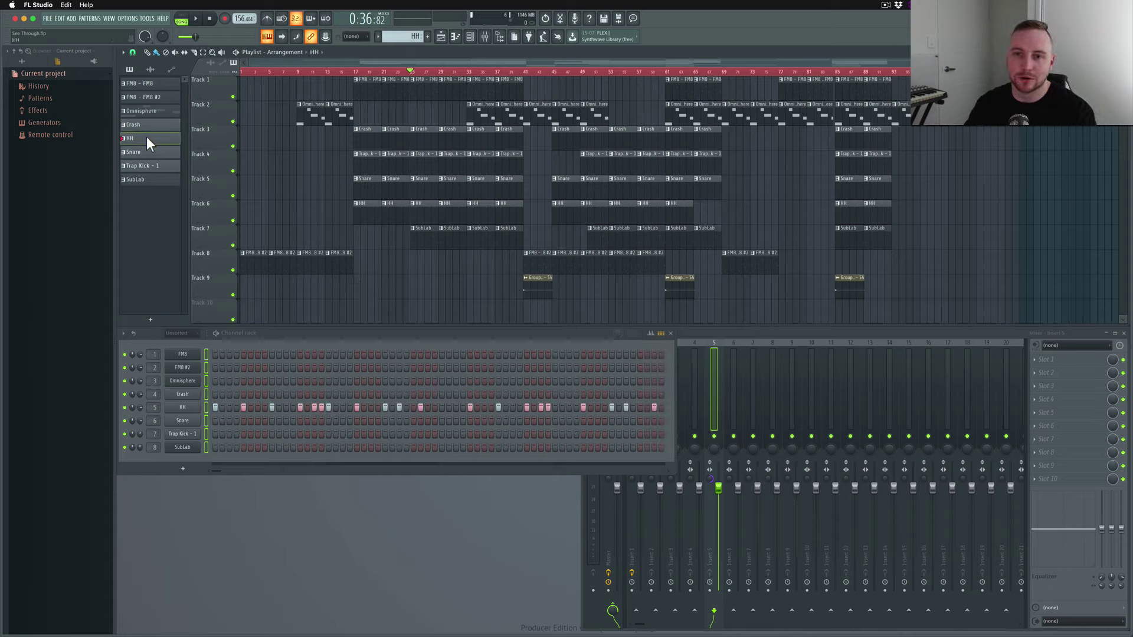
left_click(147, 169)
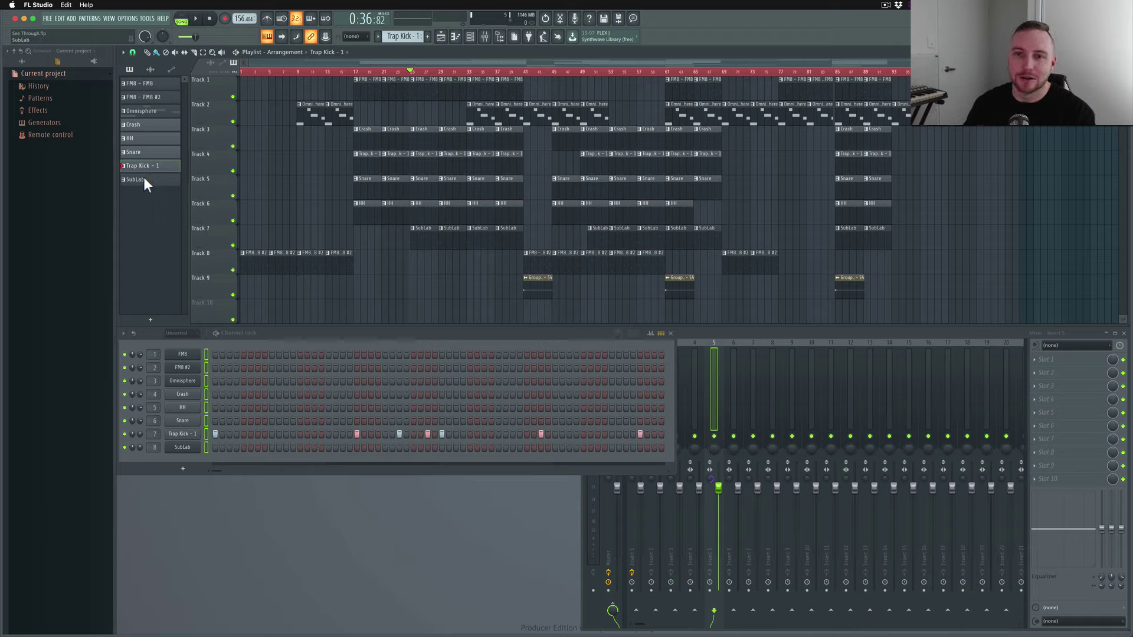
left_click(145, 179)
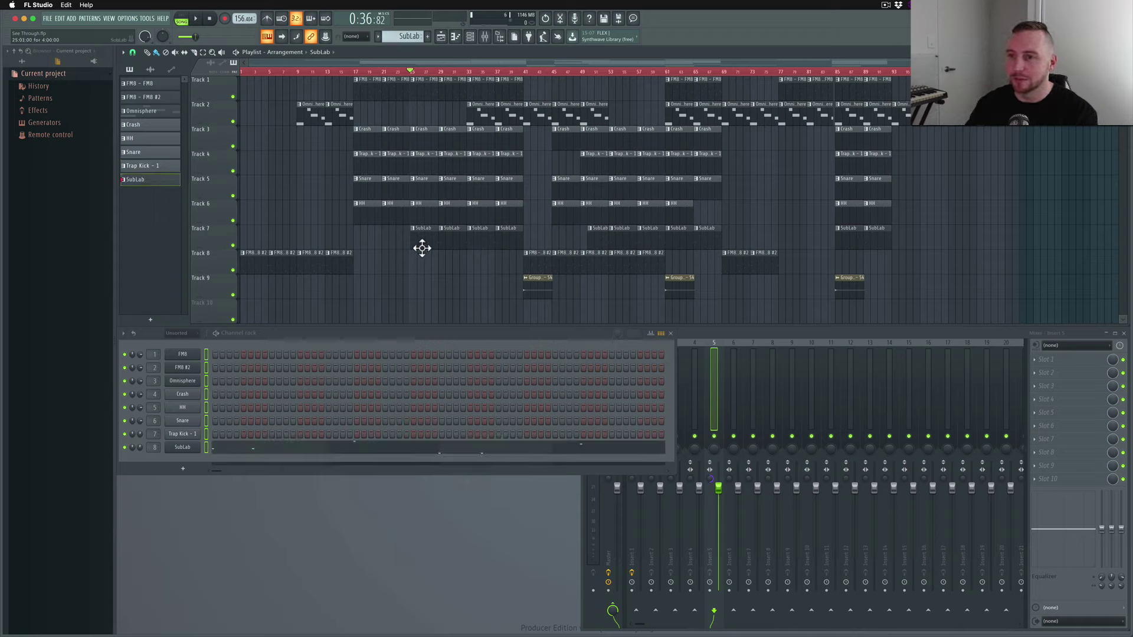
- Open the SubLab instrument, move its window over the playlist, and view its synth volume and filter envelopes
left_click(182, 447)
left_click_drag(382, 165, 549, 119)
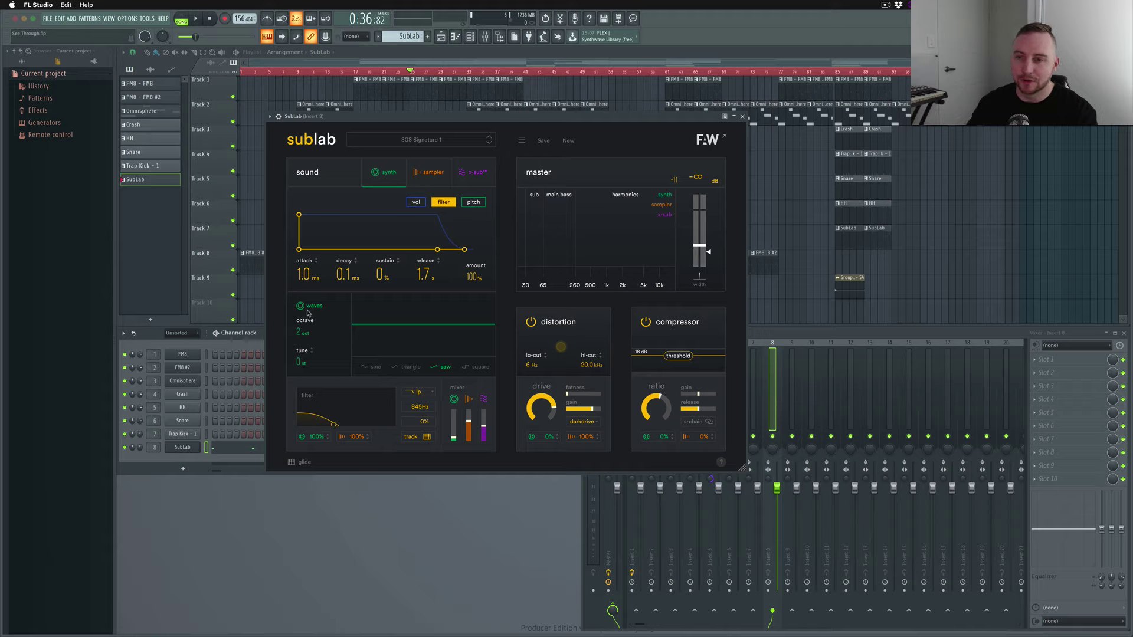
left_click(416, 202)
left_click(443, 202)
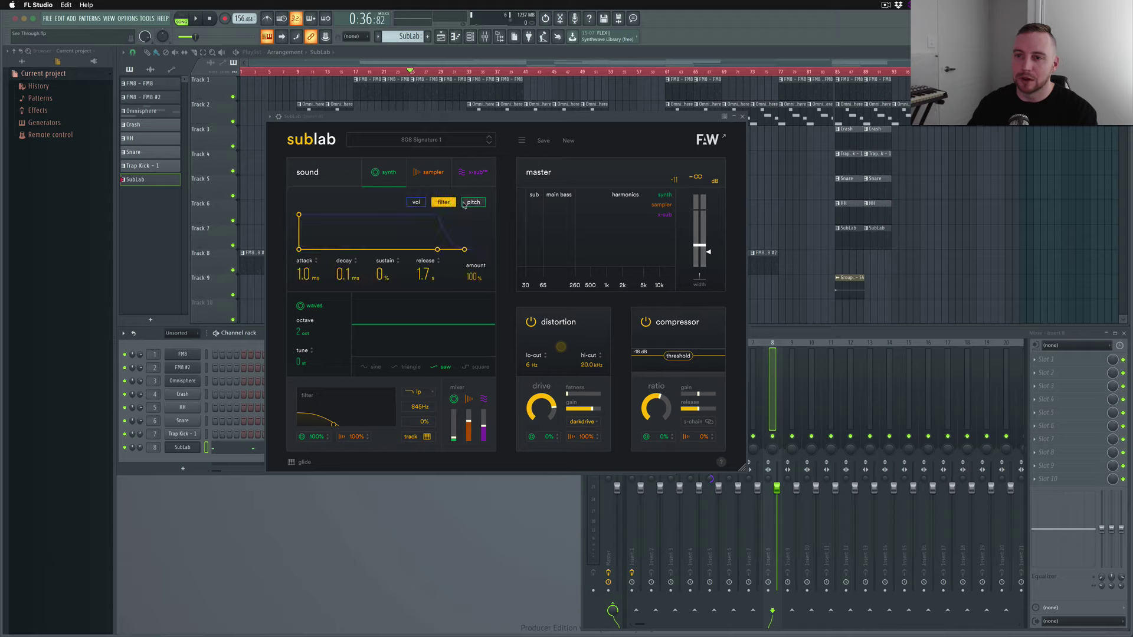
- View SubLab's synth pitch envelope, return to its filter envelope, and close the instrument window
left_click(479, 203)
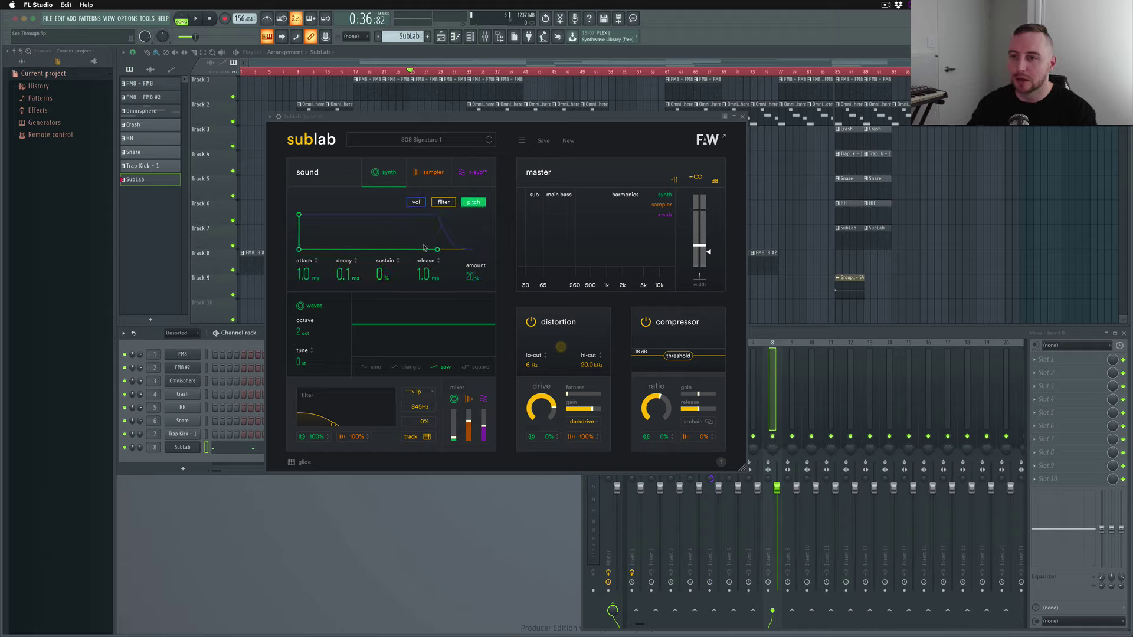
left_click(443, 202)
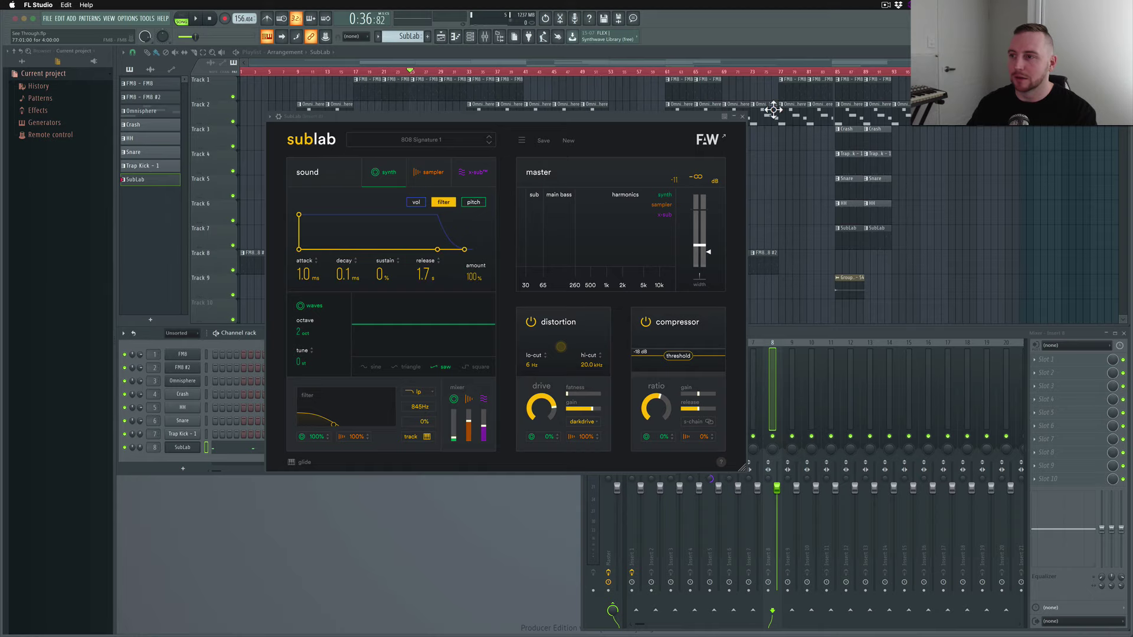
left_click(742, 116)
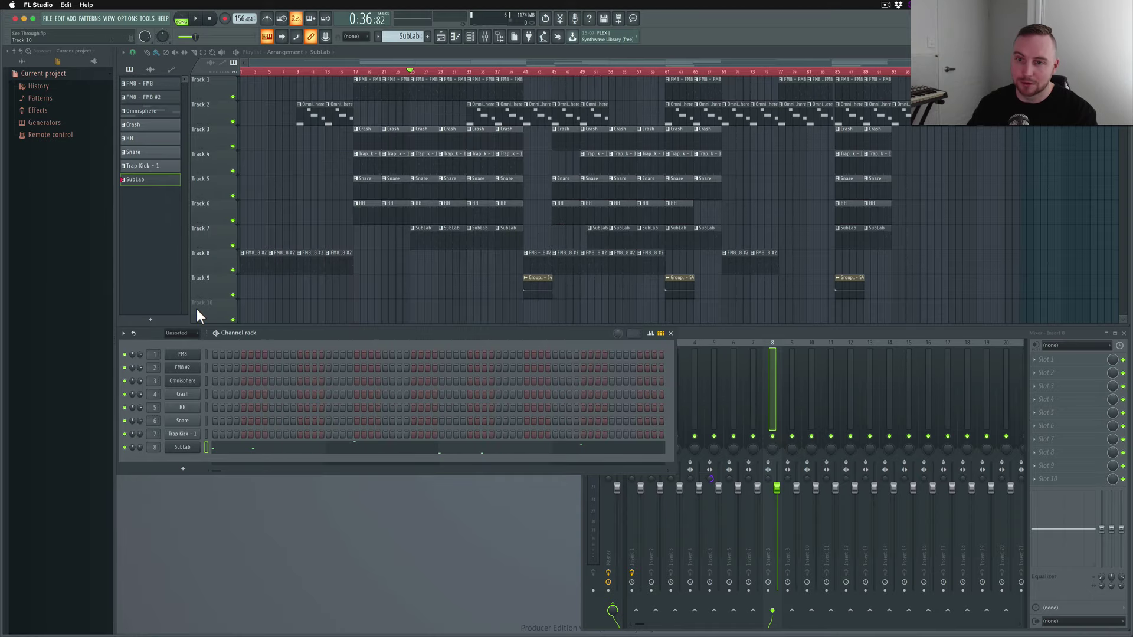
- Play the arrangement from the section where the SubLab pattern enters, and stop playback
key("space")
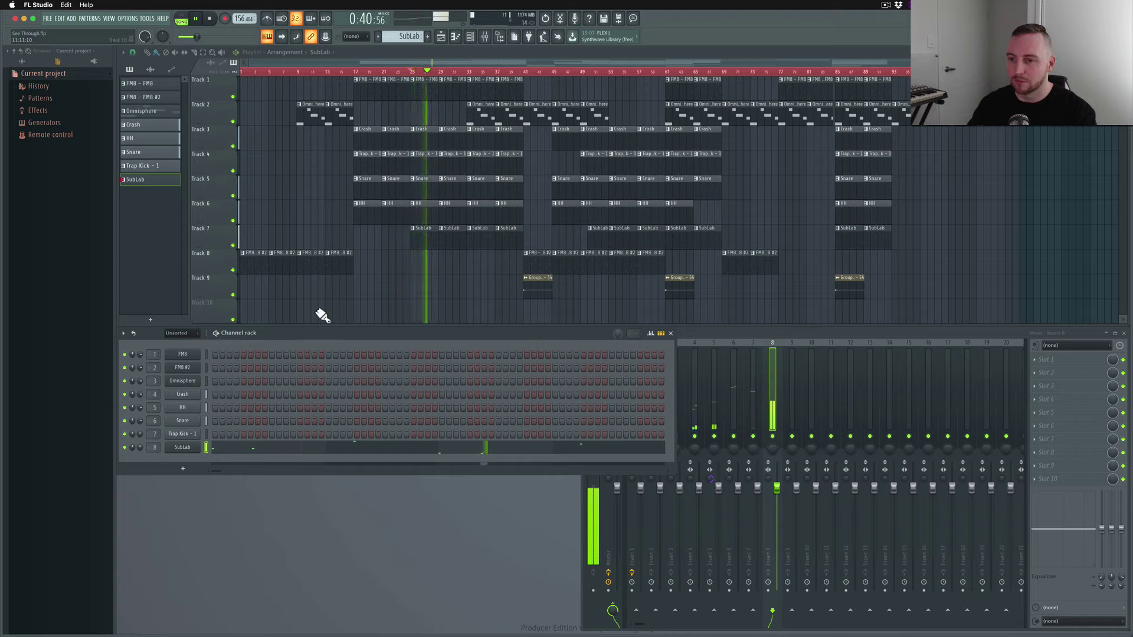
key("space")
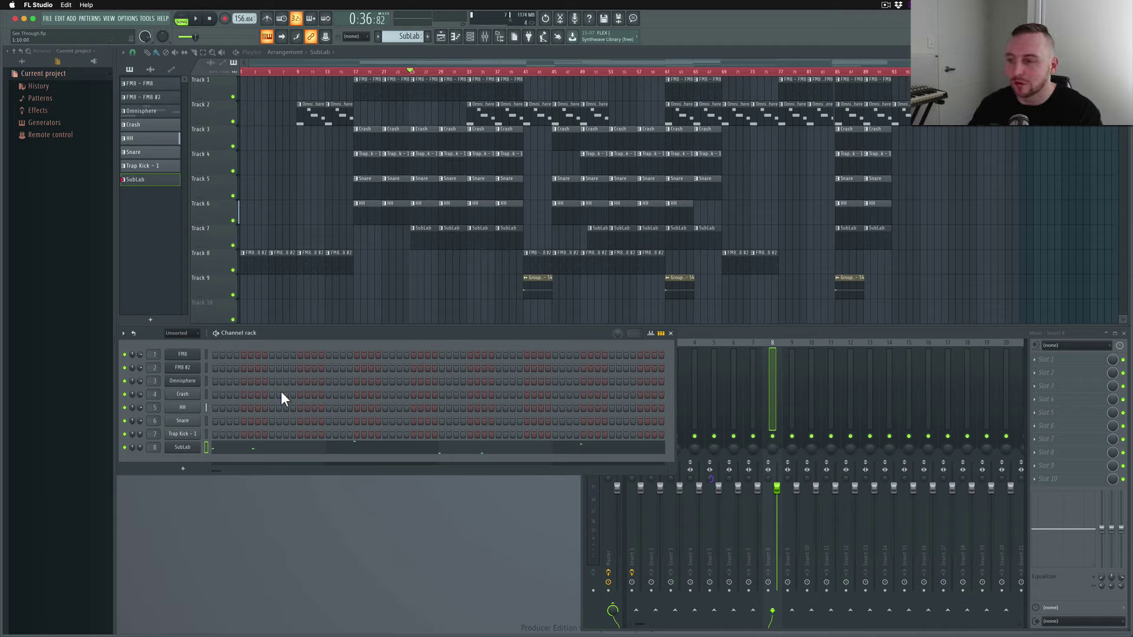
- Select mixer insert 7 and the HH pattern, and view the effects available for an insert slot without adding one
left_click(793, 339)
mouse_move(755, 343)
left_mouse_down()
mouse_move(636, 342)
mouse_move(752, 341)
left_mouse_up()
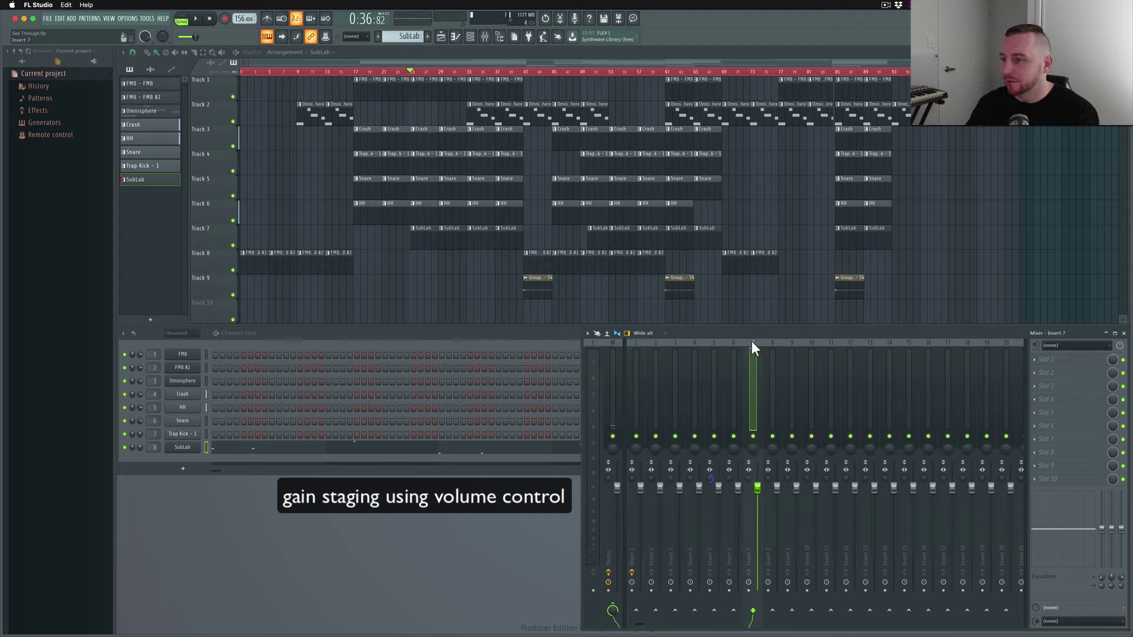
left_click(140, 135)
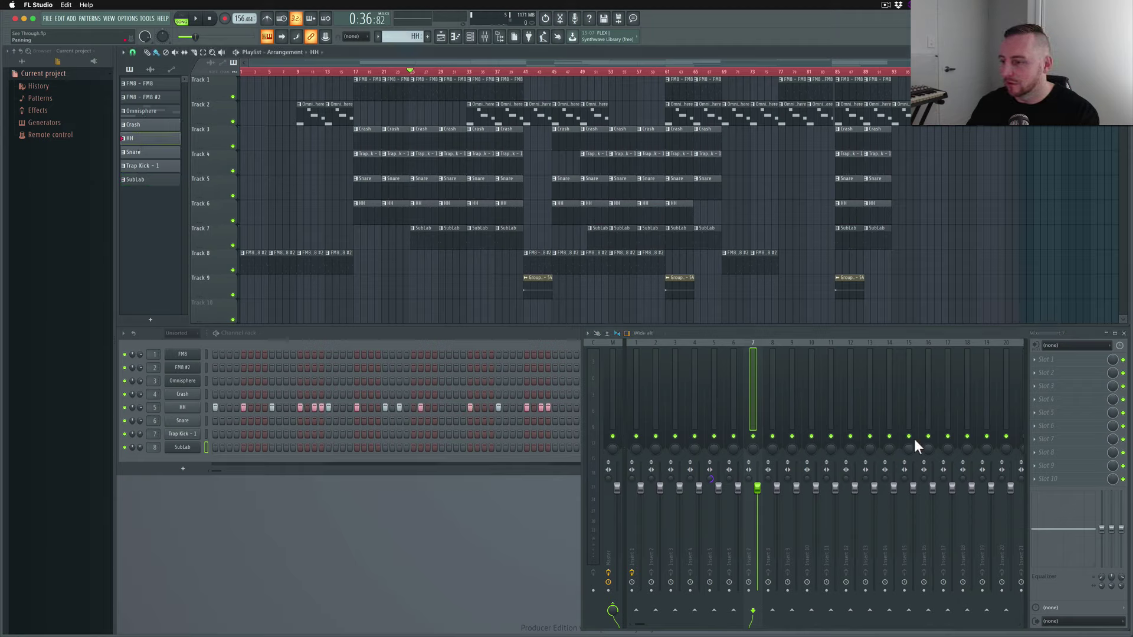
left_click(1062, 361)
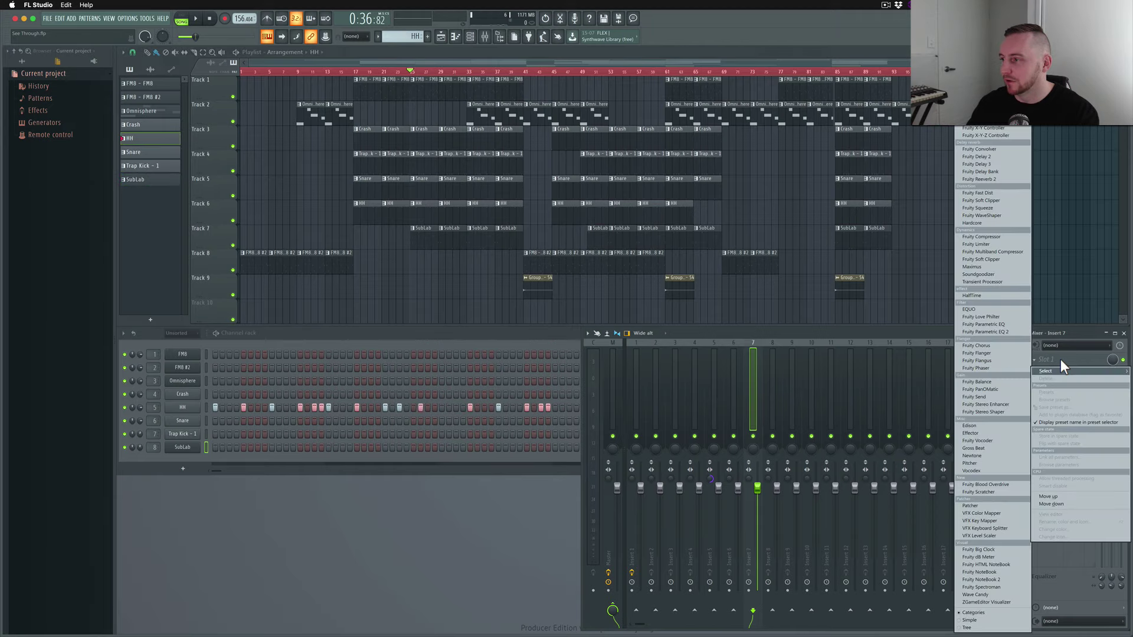
left_click(755, 343)
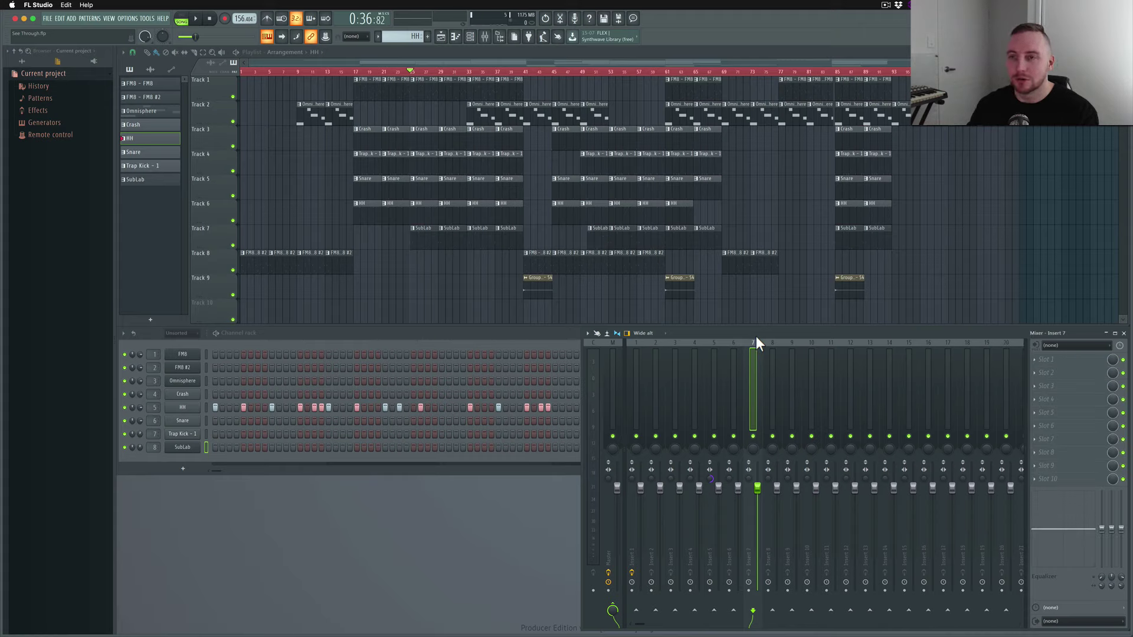
- Close the See Through.flp project
left_click(31, 6)
left_click(47, 44)
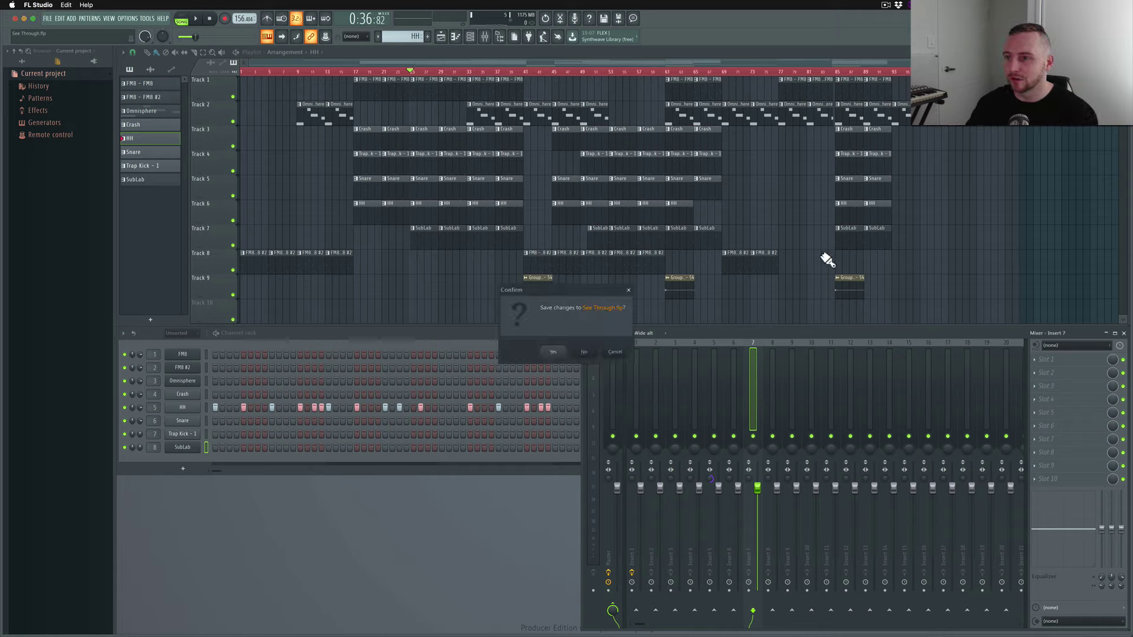